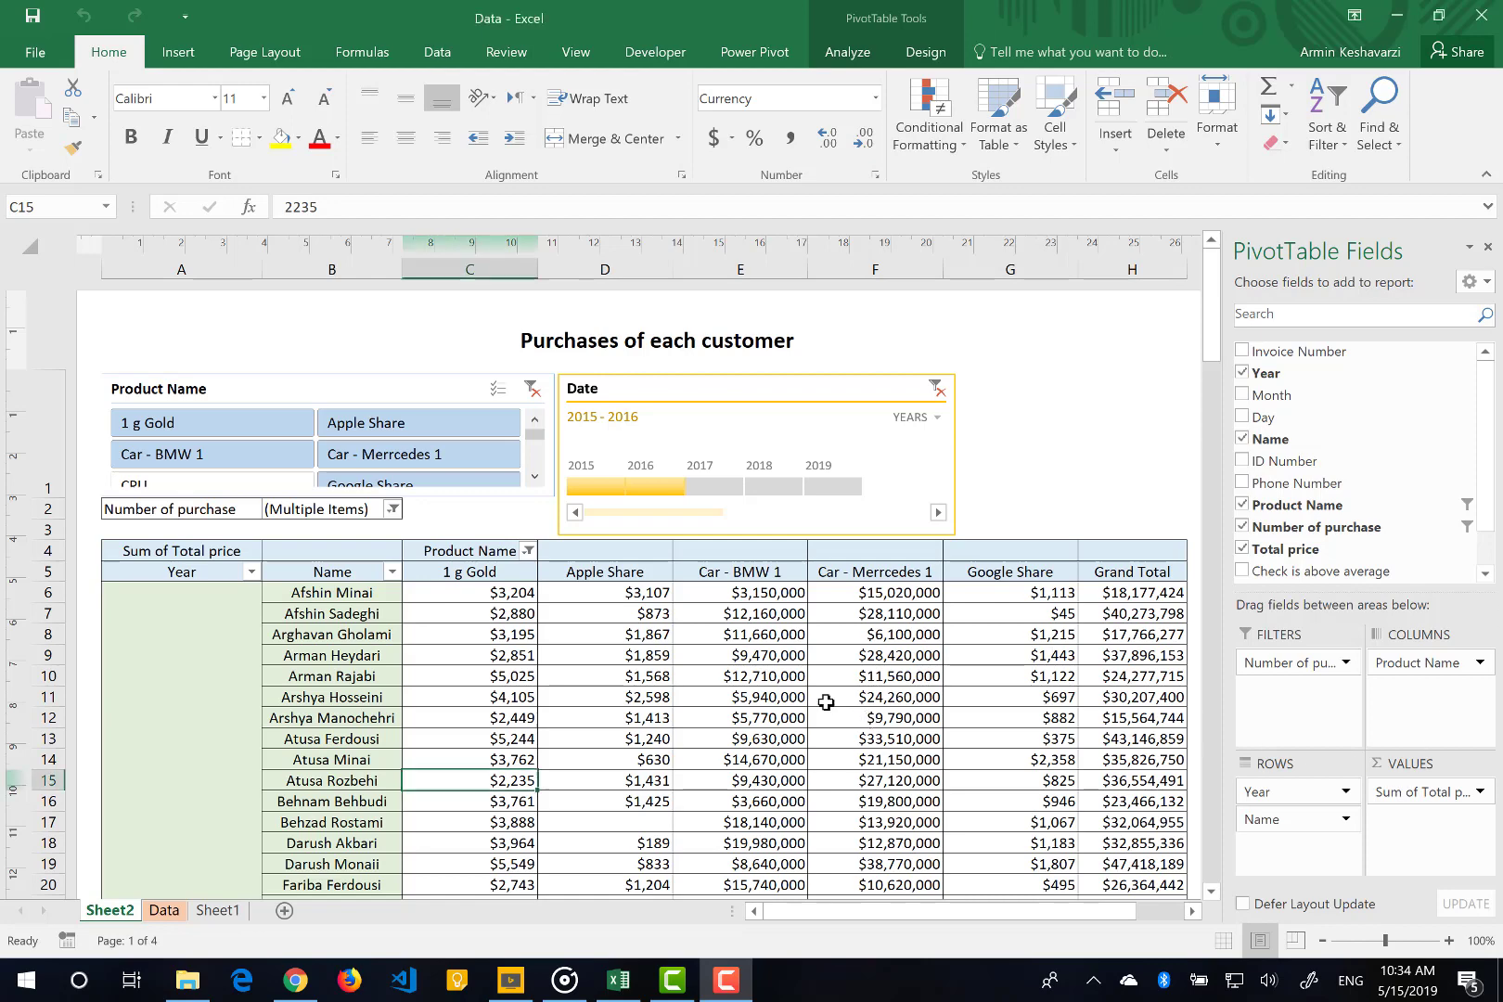
# - Try changing the PivotTable's data source to columns B:H of the Data sheet and to Saletable, and cancel the change
pyautogui.click(847, 52)
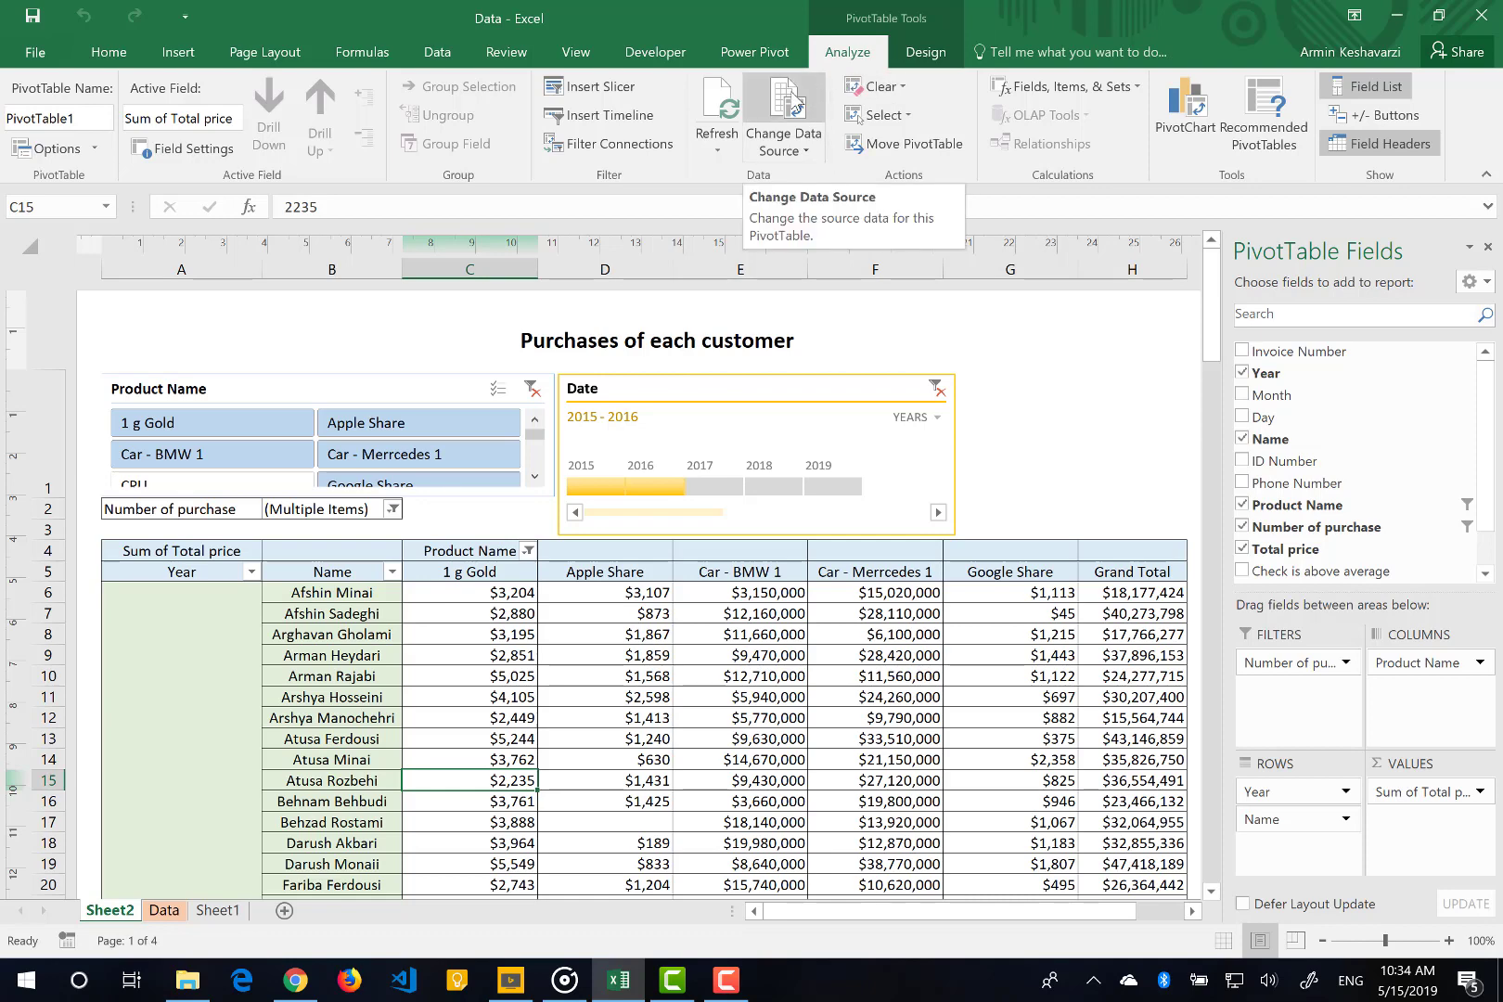
pyautogui.click(790, 102)
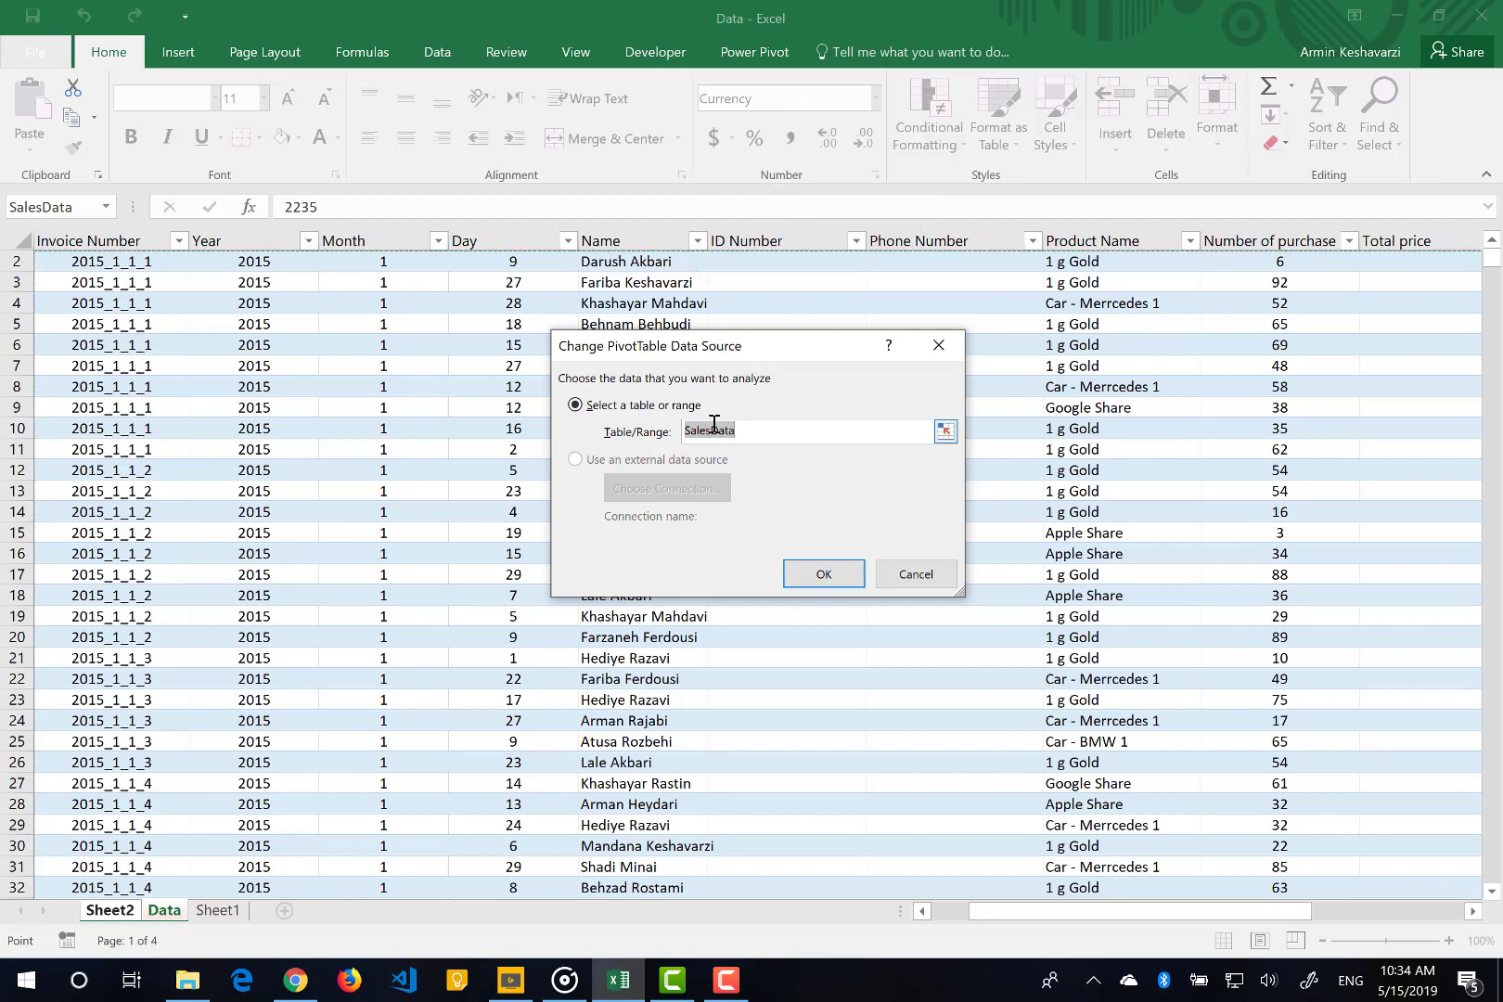
pyautogui.scroll(1, 353, 380)
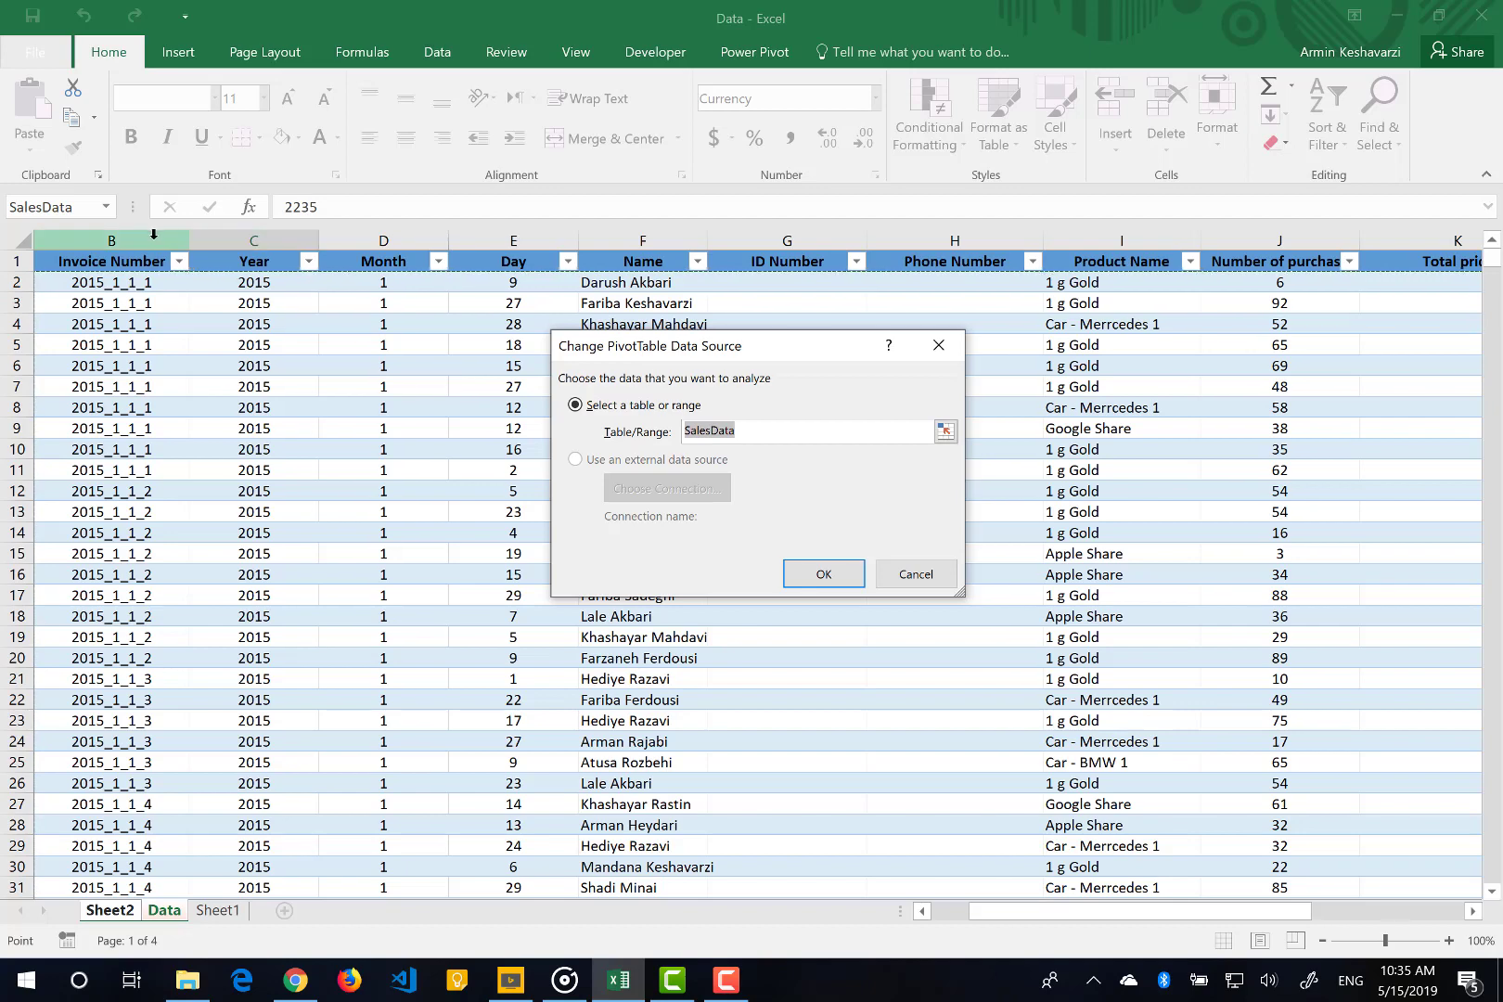
pyautogui.moveTo(152, 234); pyautogui.dragTo(1035, 253)
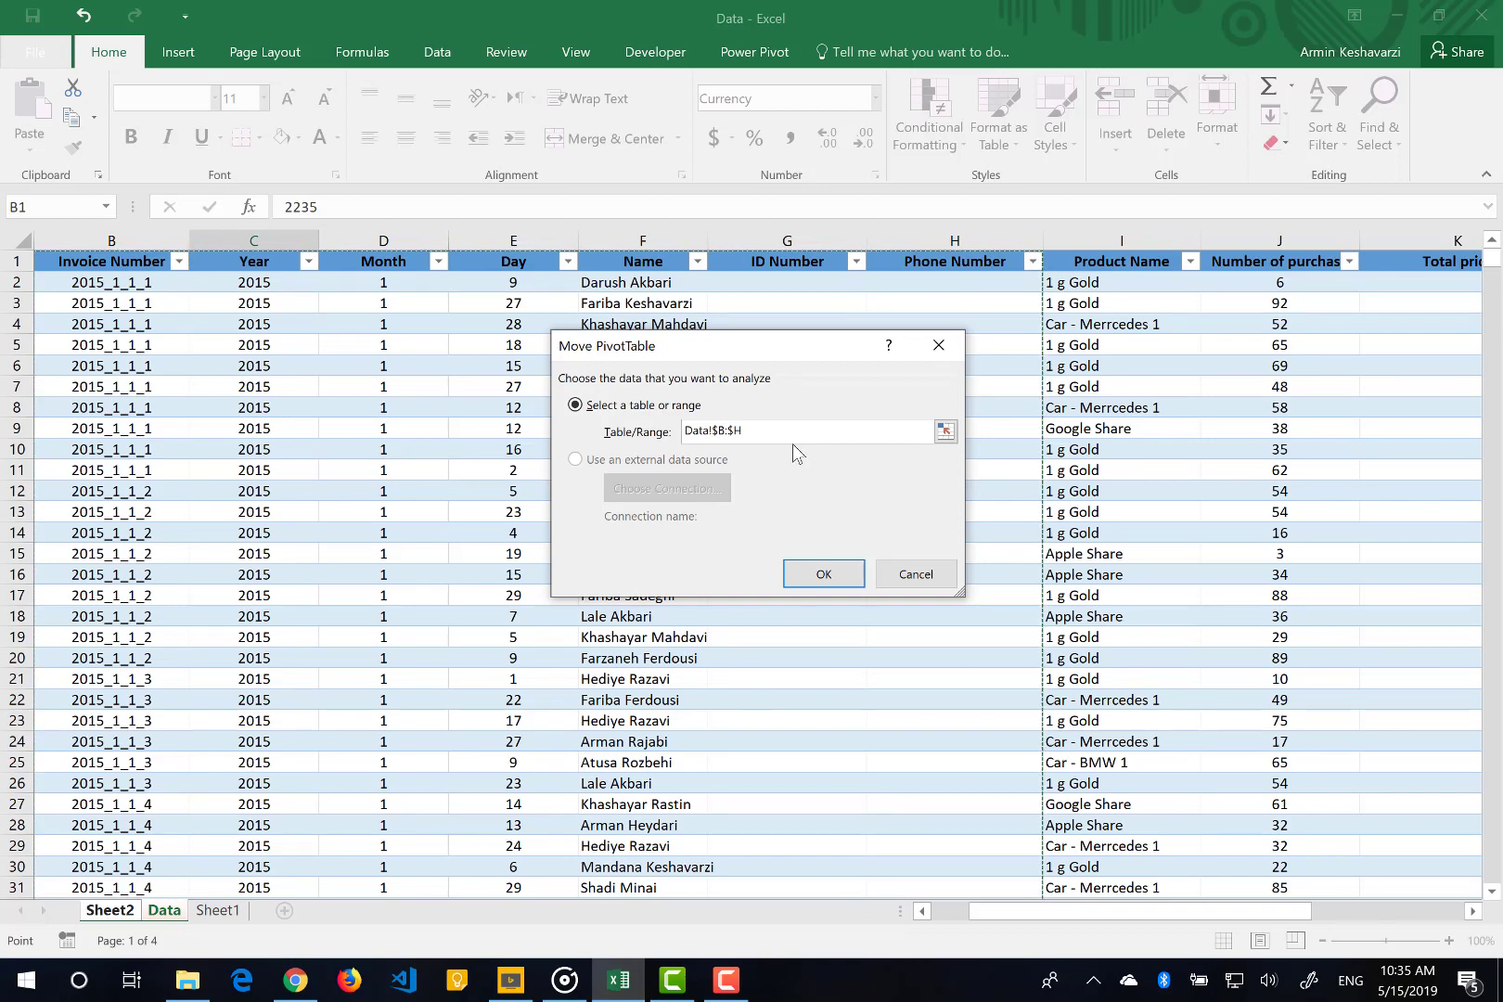
pyautogui.click(744, 433)
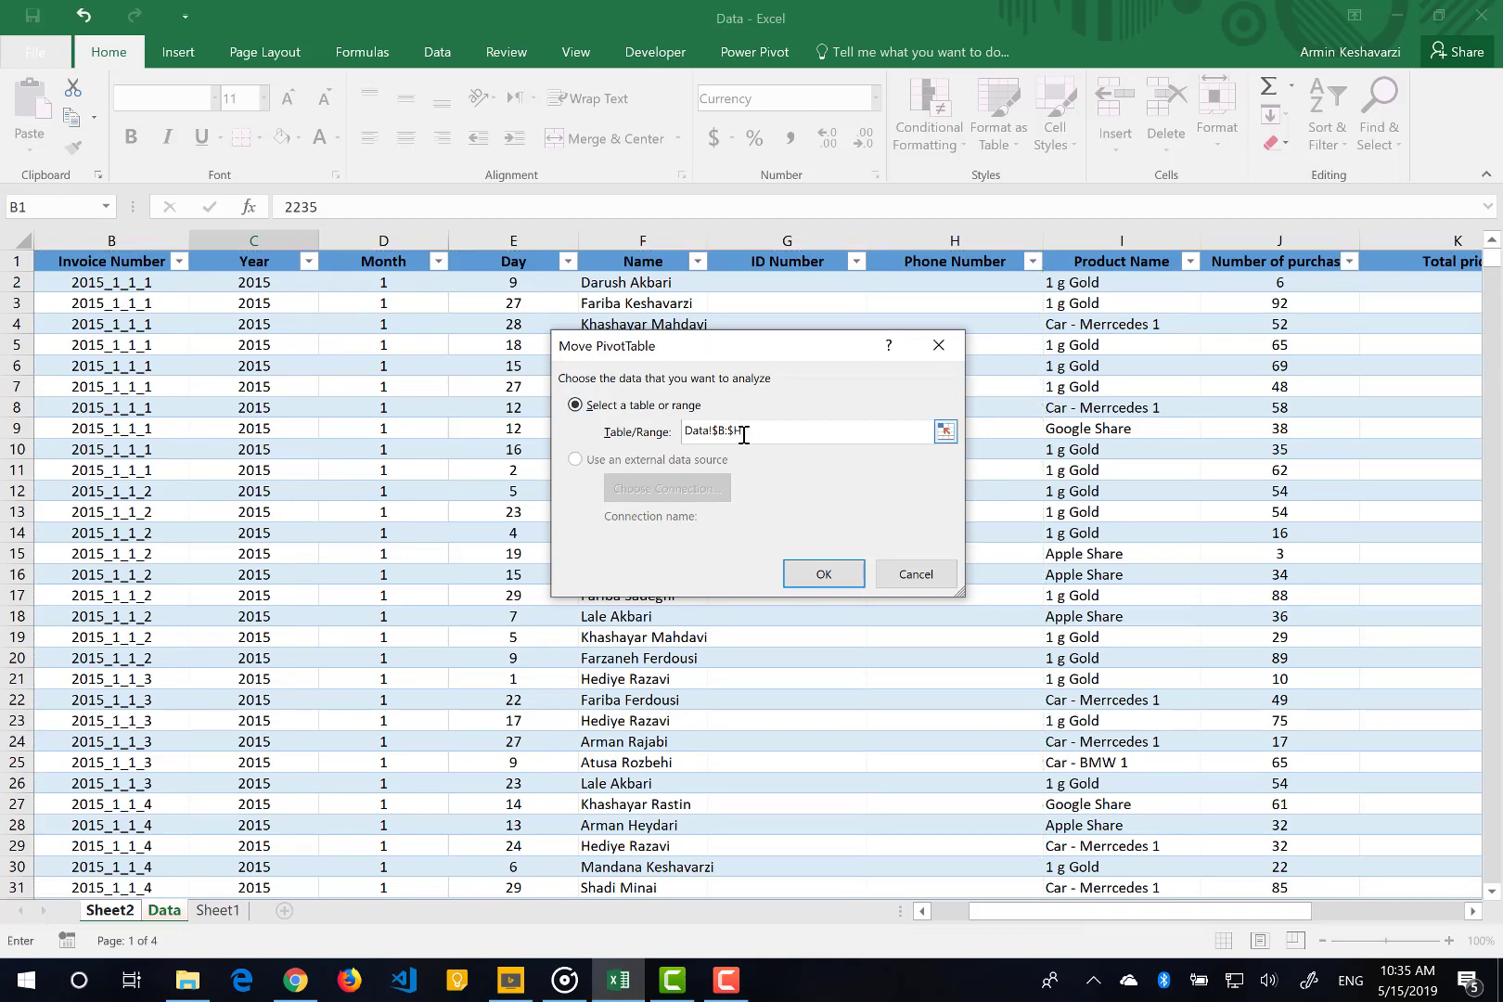
pyautogui.moveTo(744, 434); pyautogui.dragTo(669, 433)
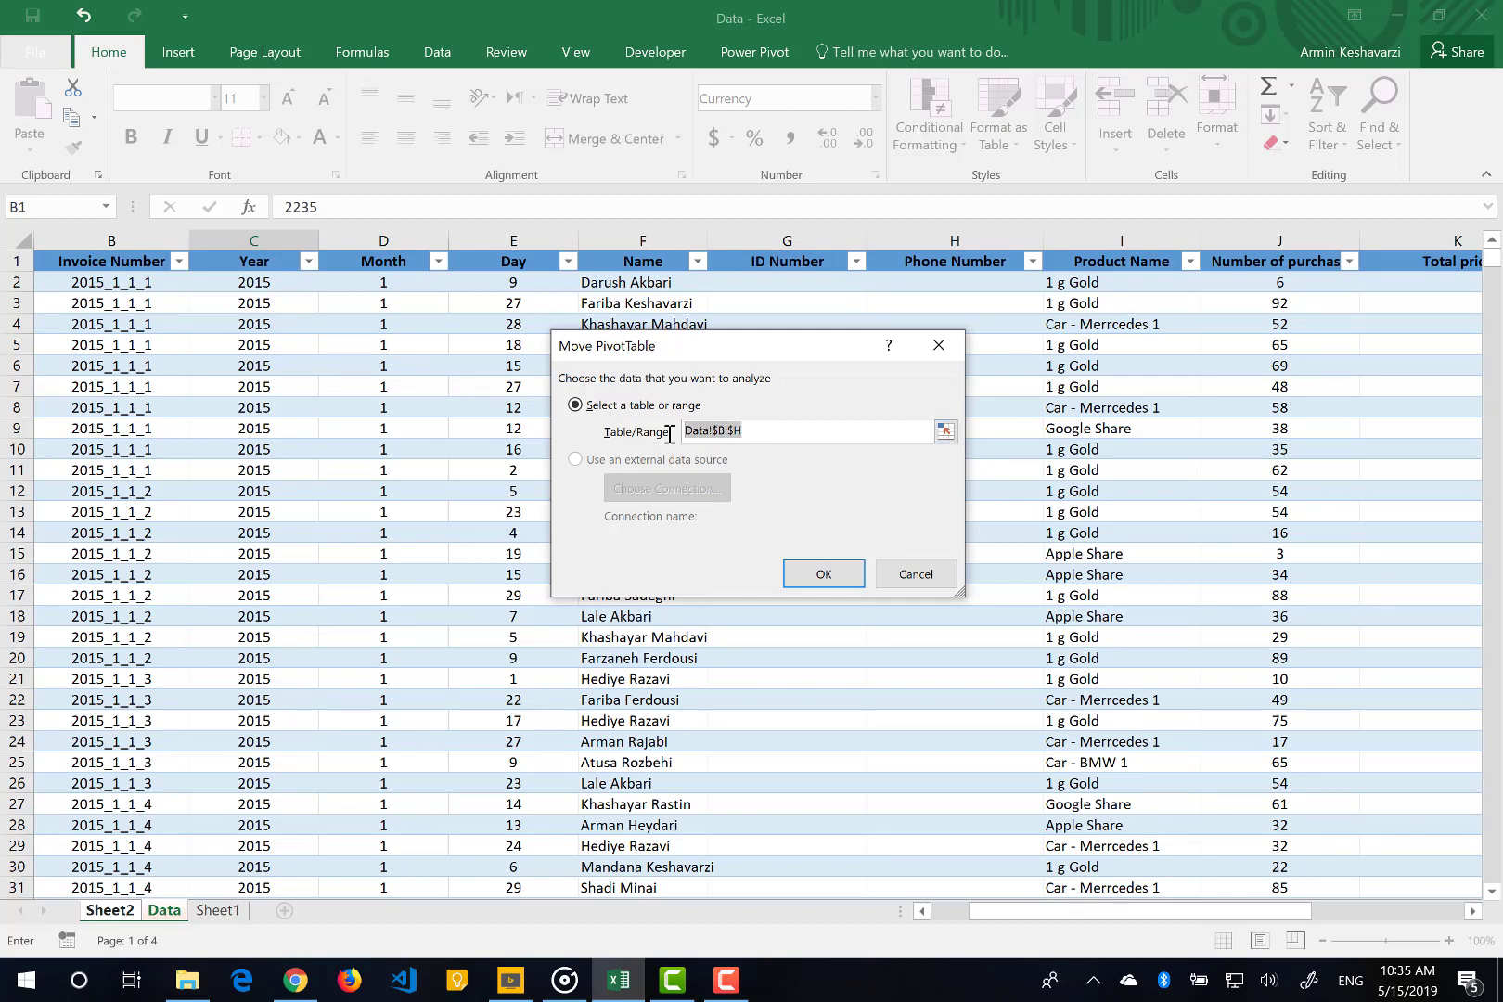
pyautogui.write('Saletable')
pyautogui.click(894, 576)
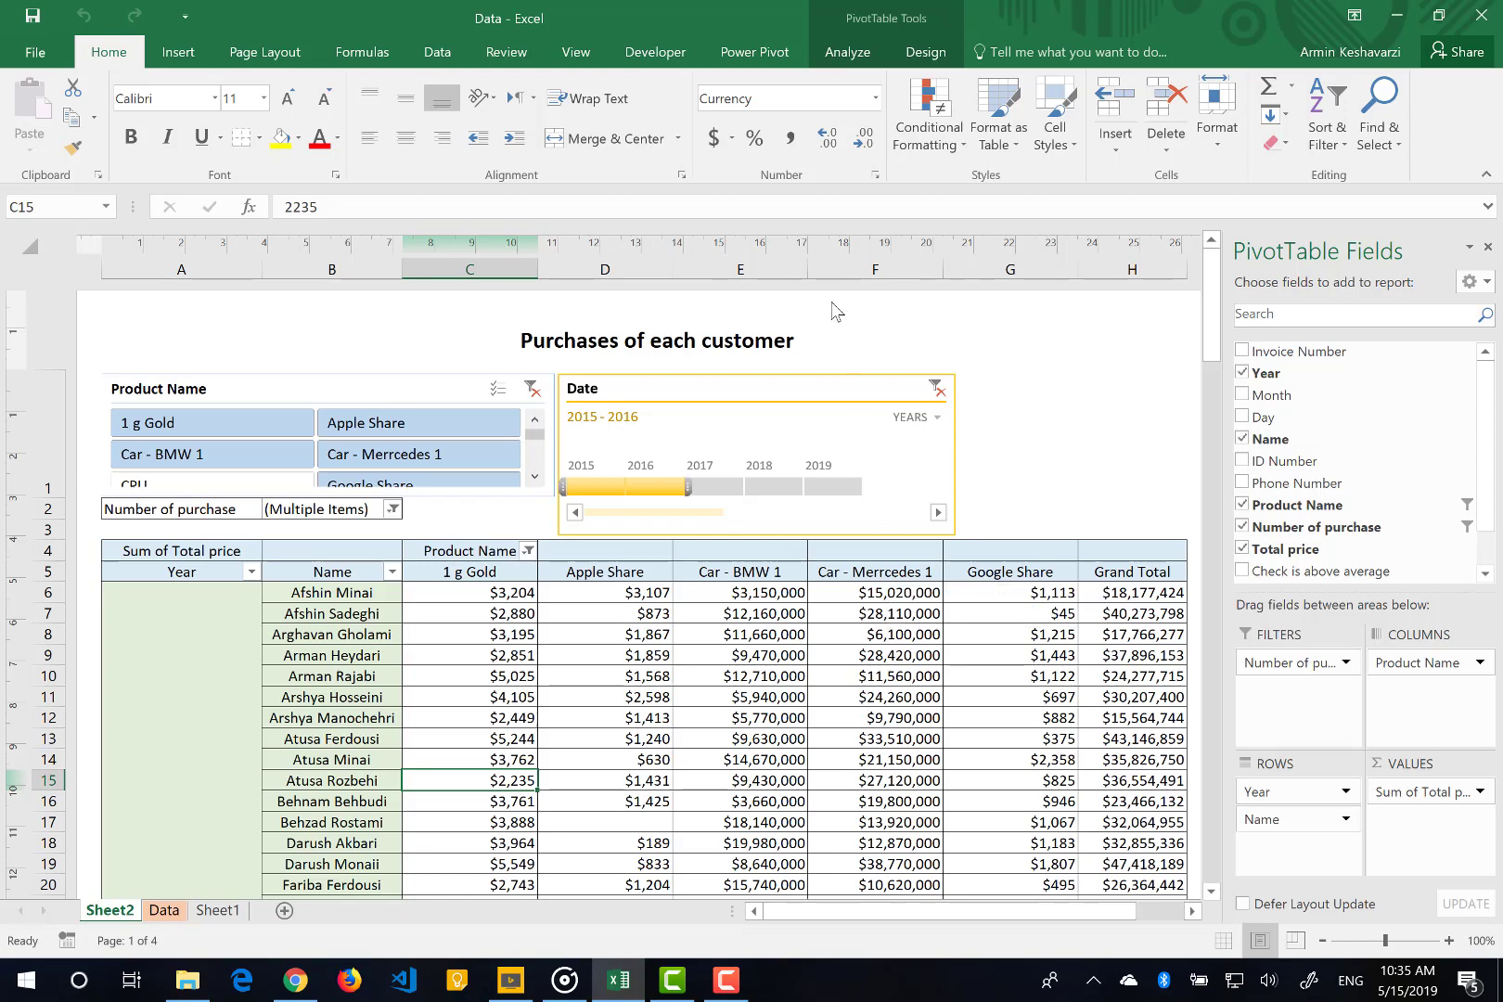
# - Clear all fields and filters from the PivotTable and undo the clearing
pyautogui.click(865, 56)
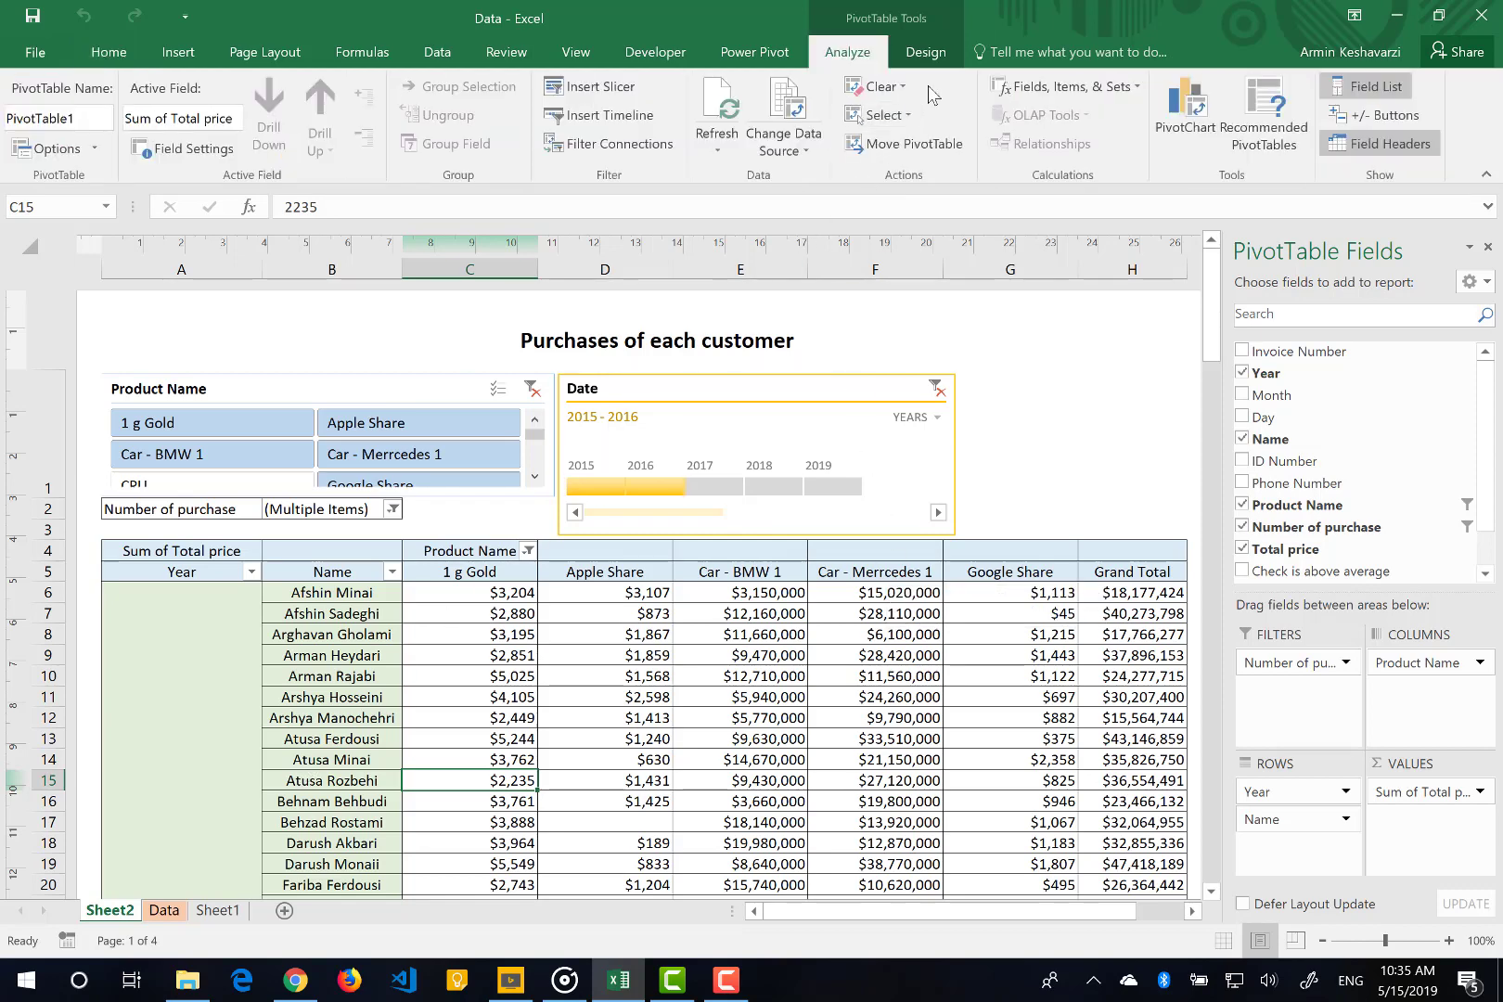
pyautogui.click(900, 88)
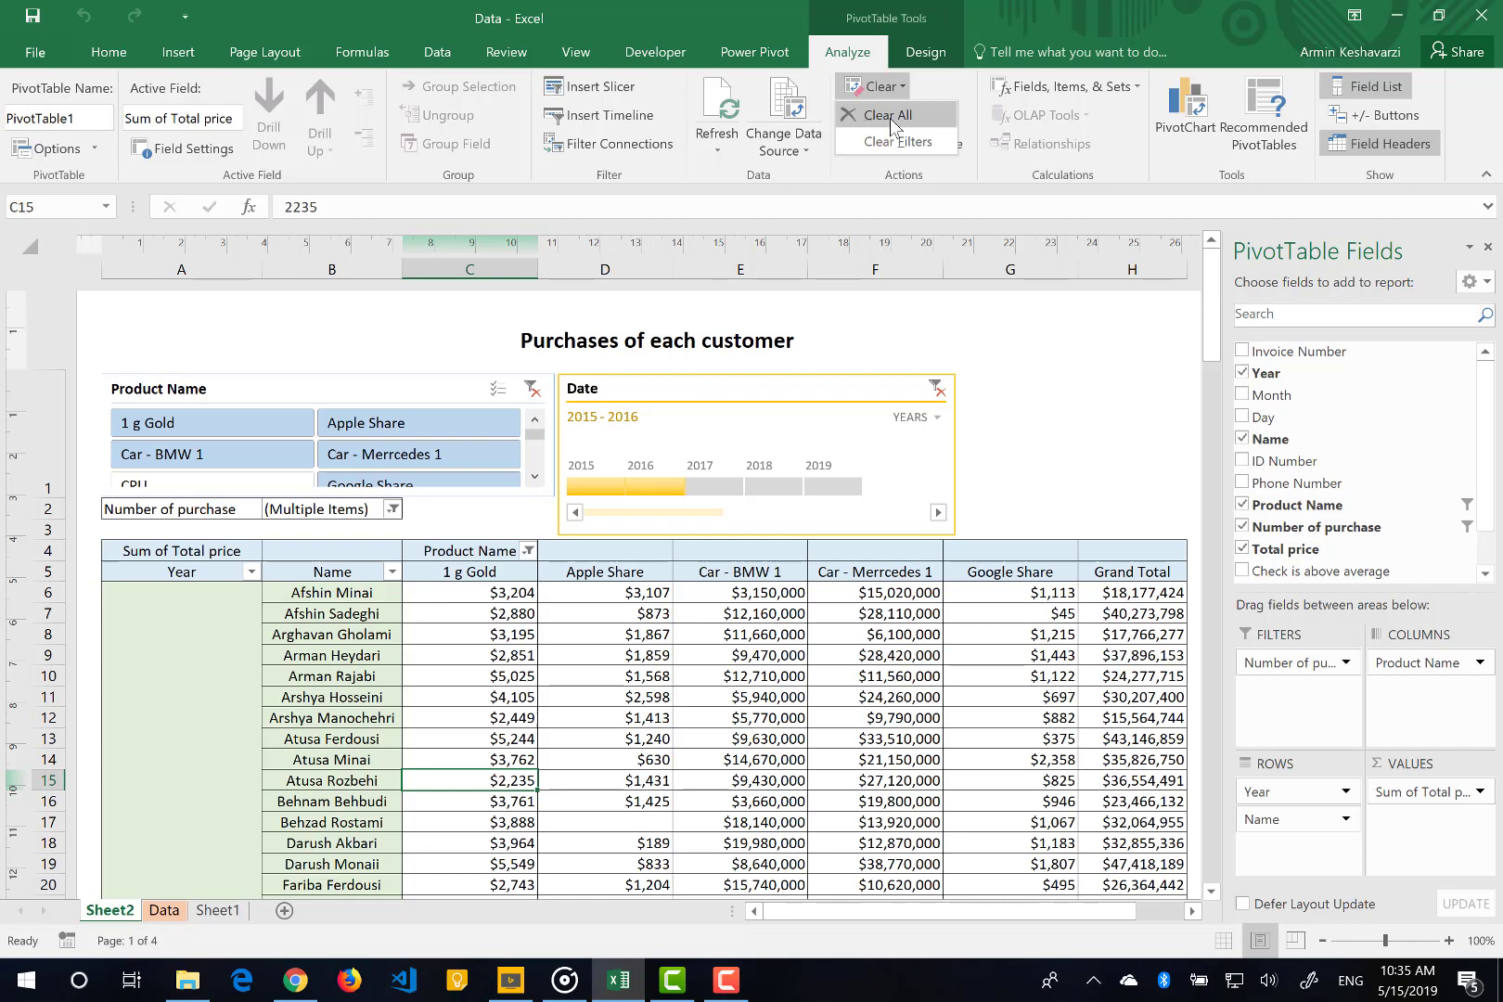
pyautogui.click(890, 117)
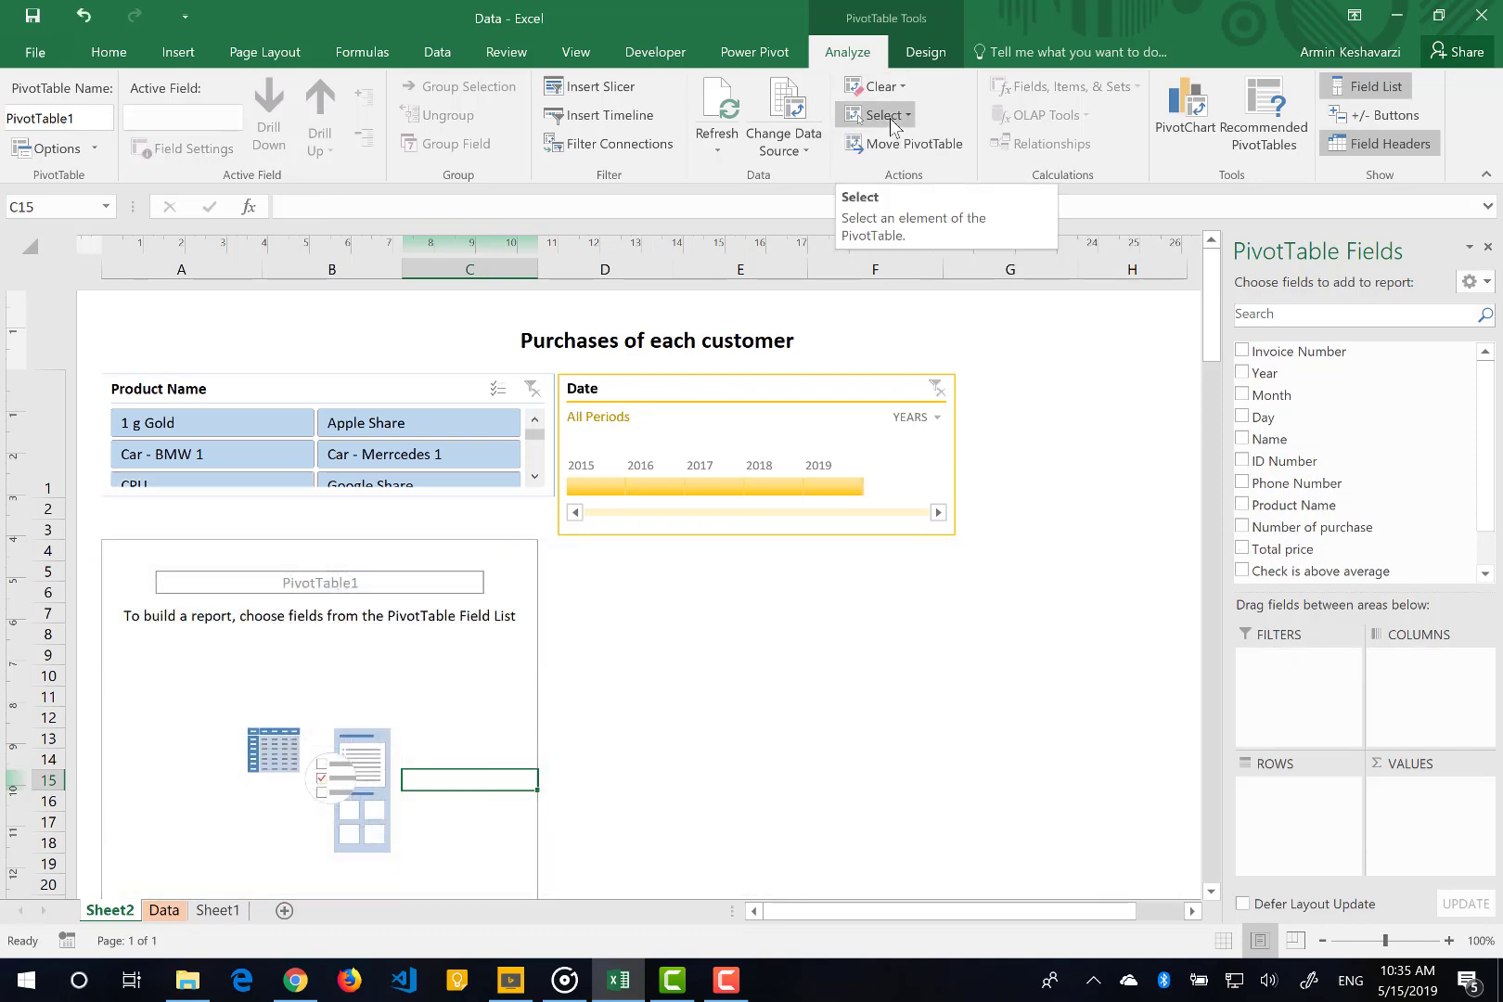
pyautogui.hotkey('ctrl', 'z')
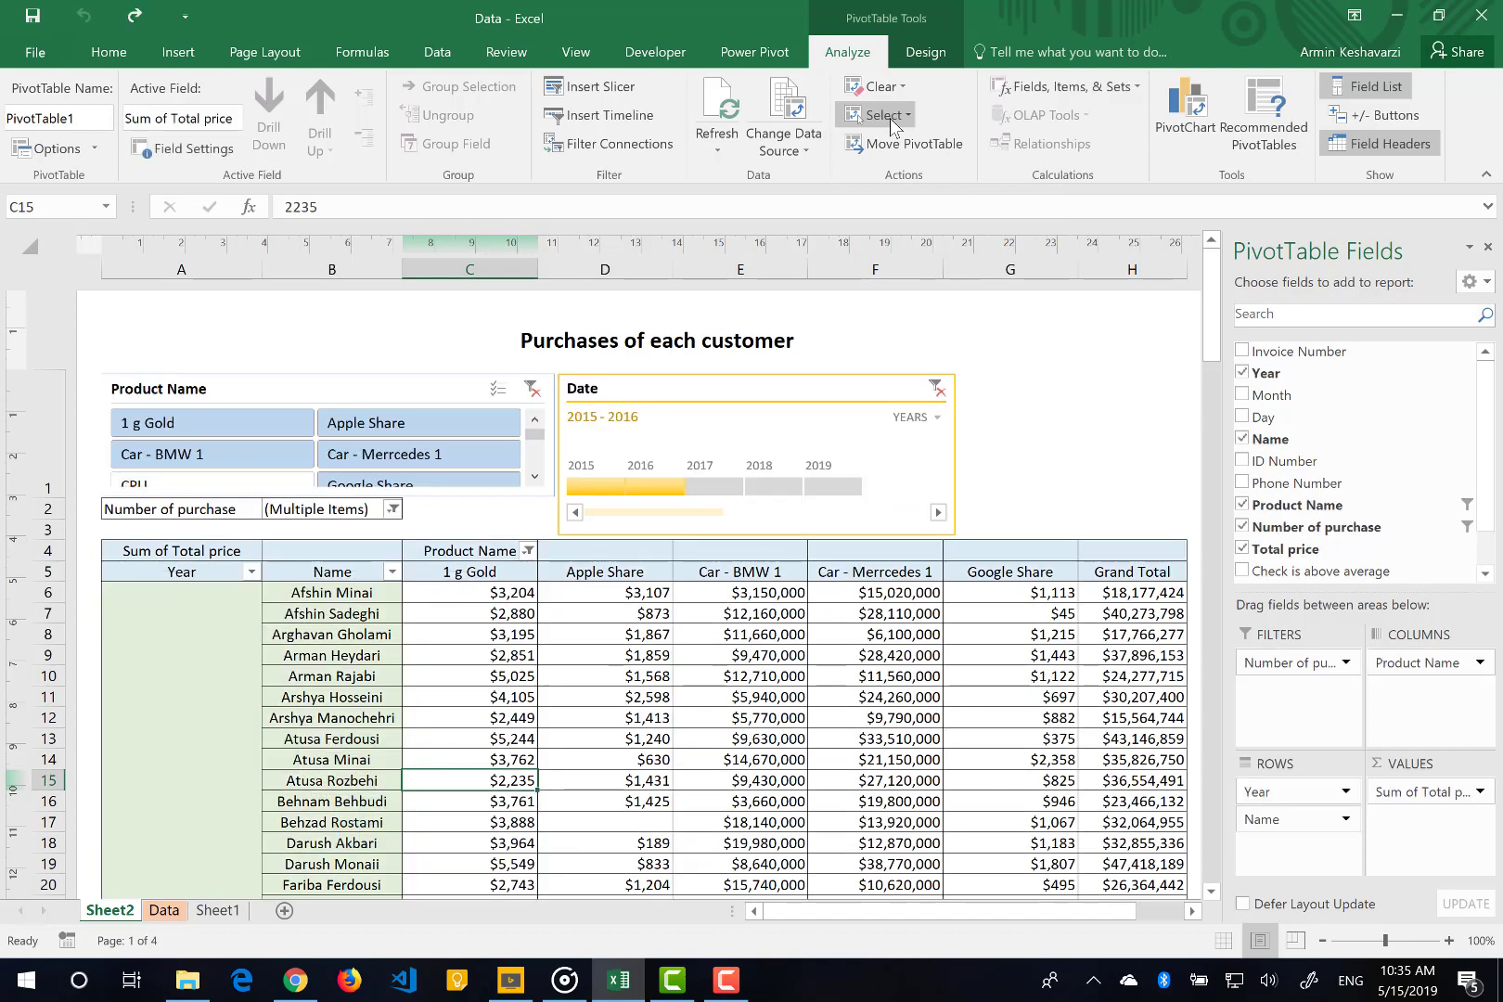
# - Select the entire PivotTable, including its report filter, and copy it
pyautogui.click(890, 117)
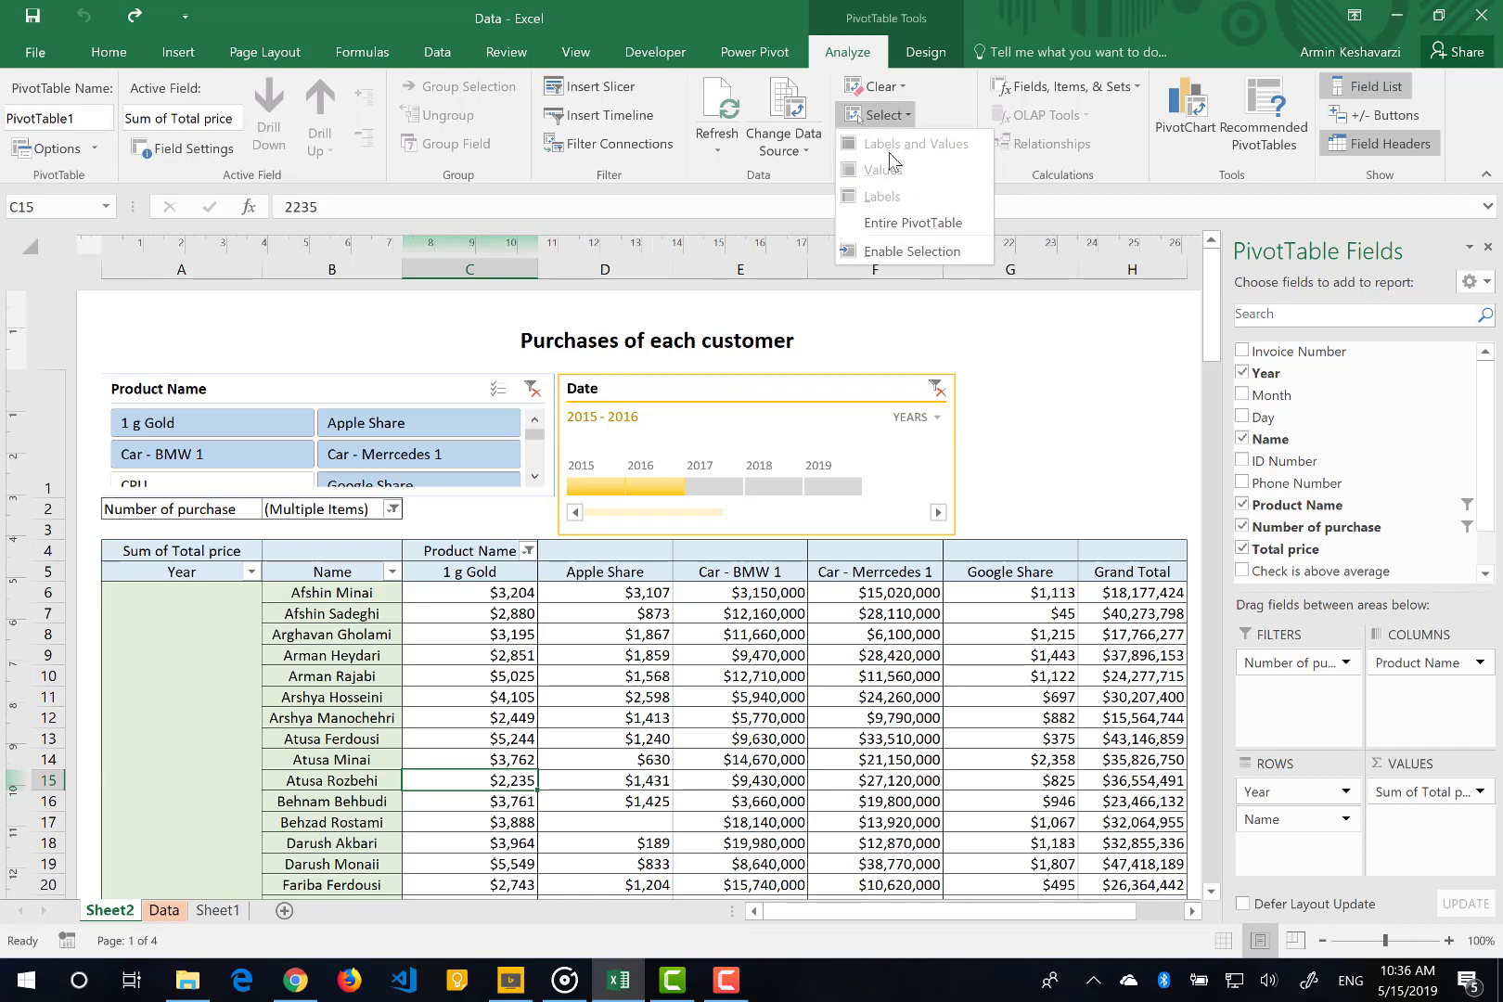
pyautogui.click(536, 553)
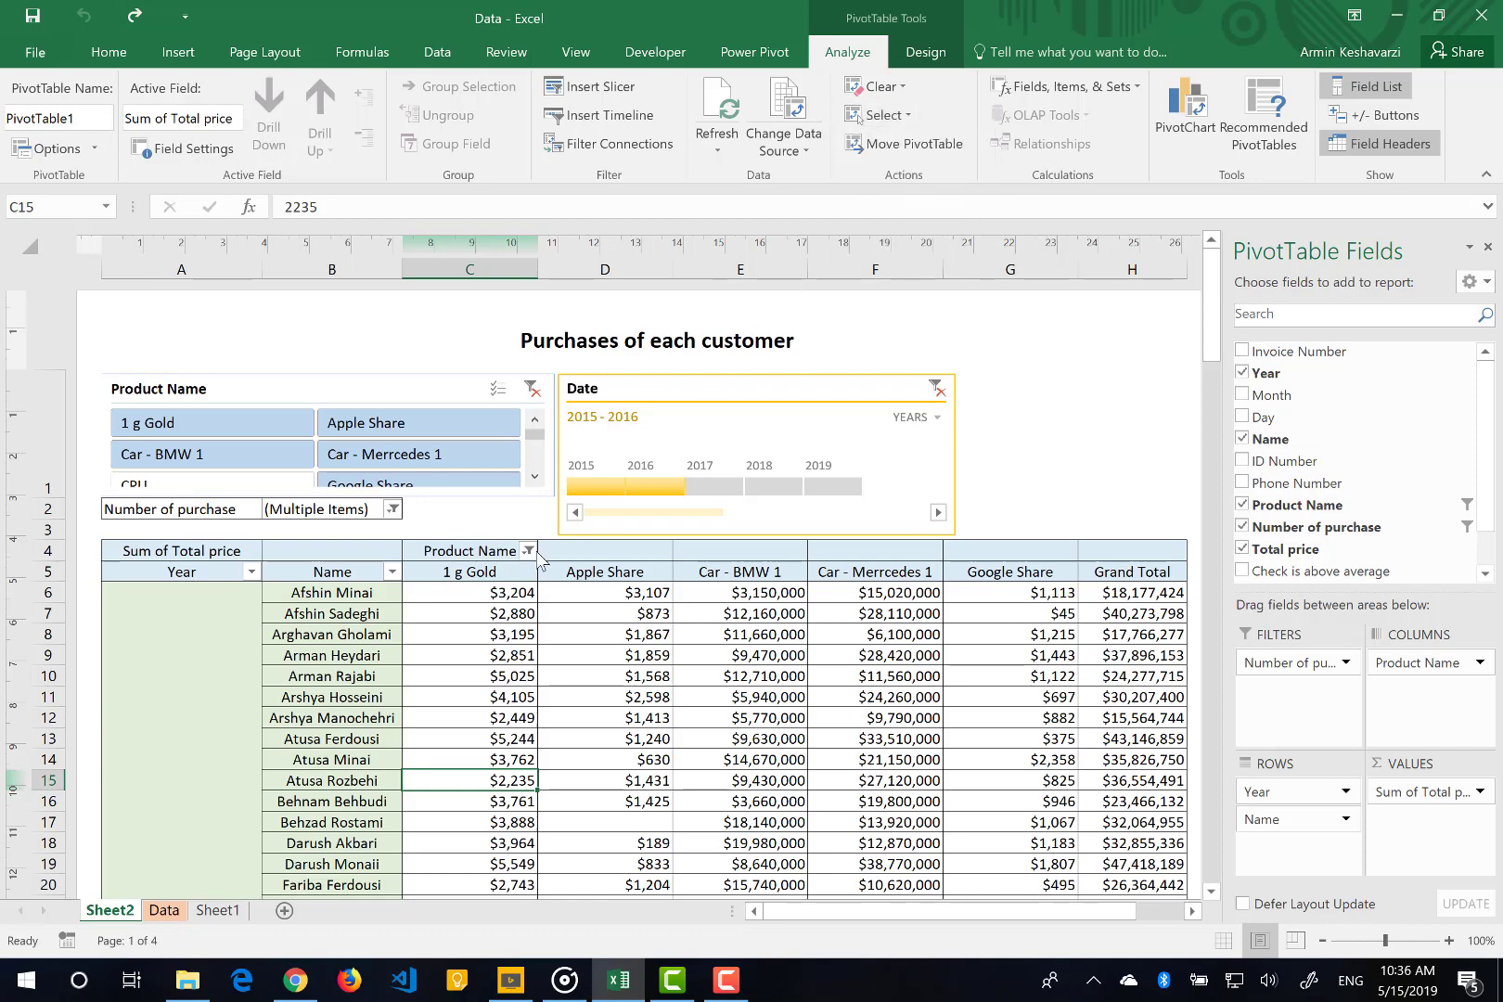
pyautogui.click(521, 599)
pyautogui.click(884, 115)
pyautogui.click(883, 228)
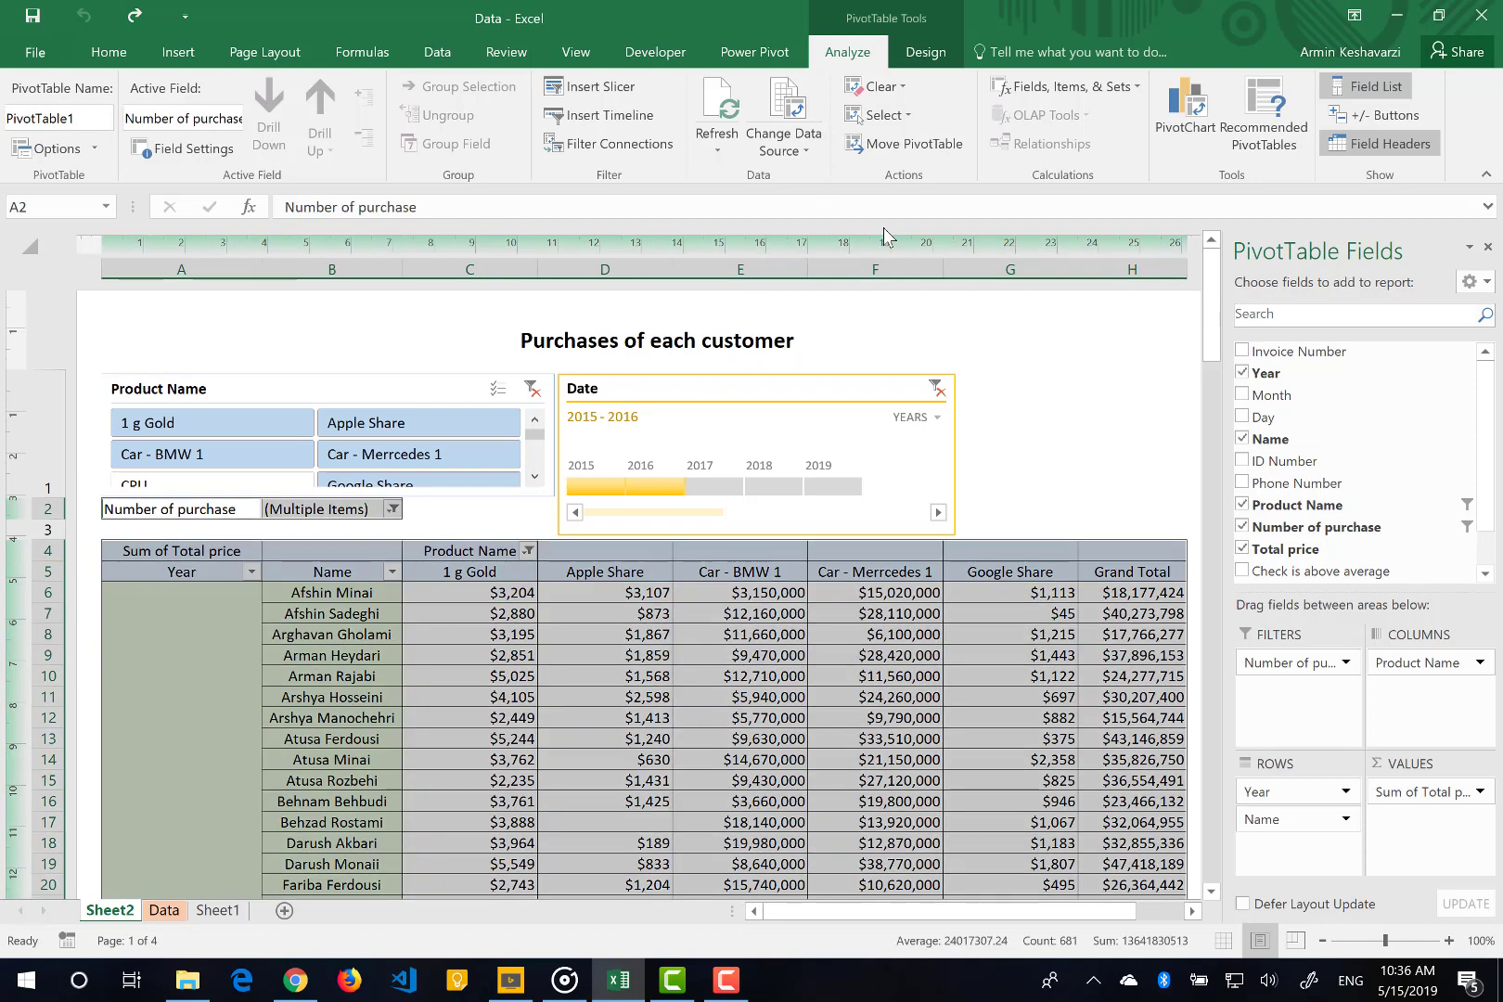
pyautogui.hotkey('ctrl', 'c')
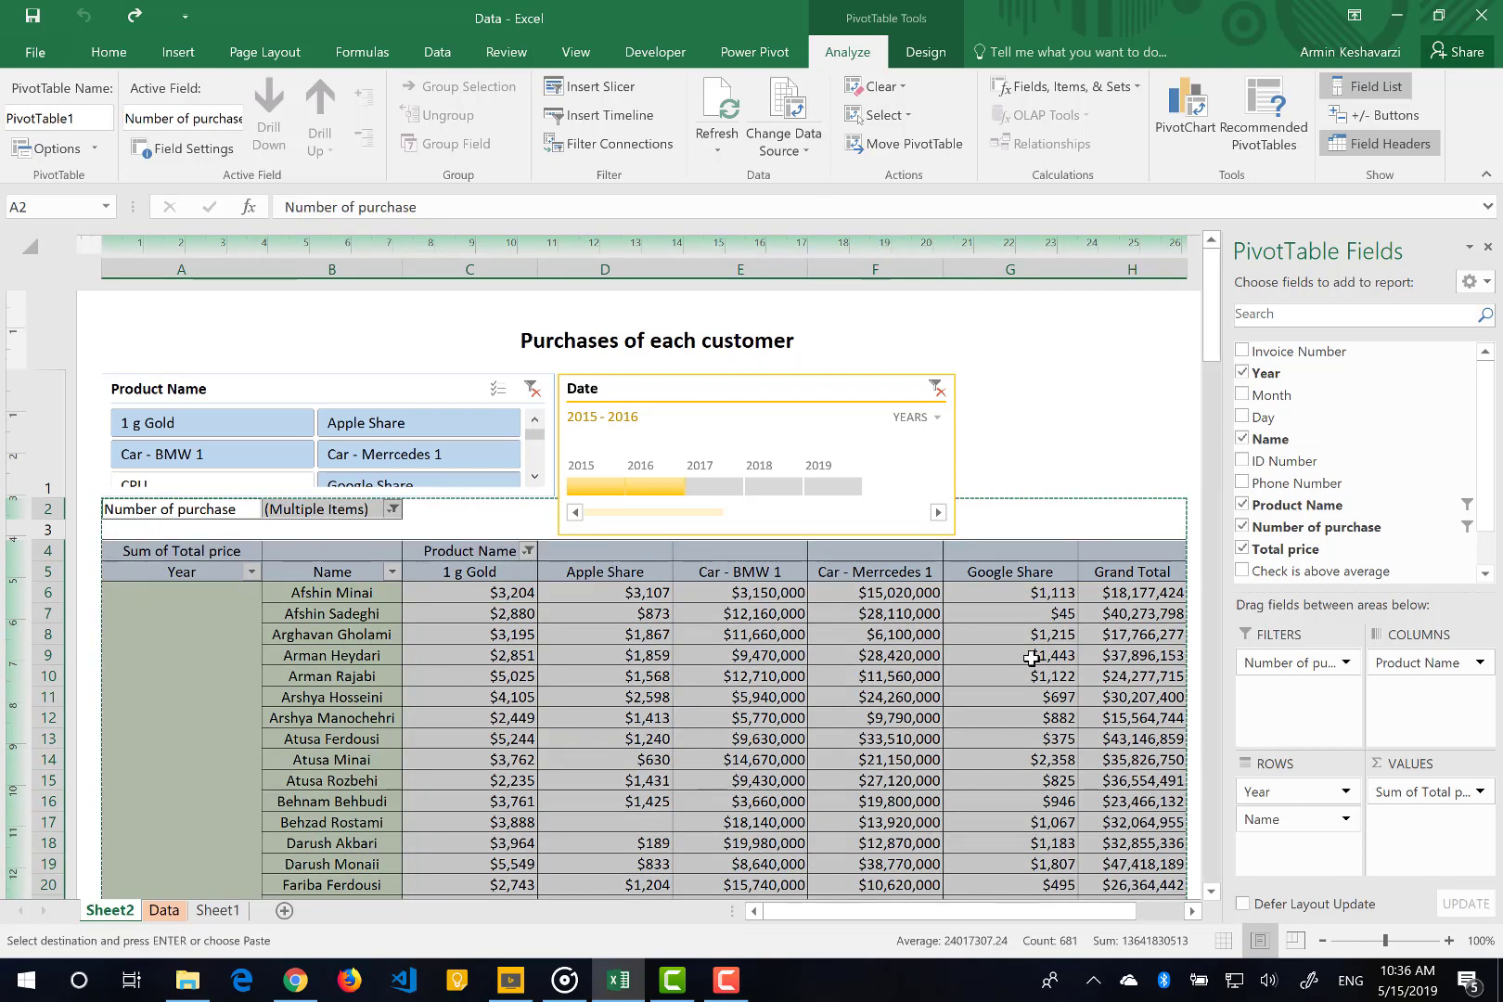
# - Paste the copied PivotTable beside the original at cell I2 and undo the paste
pyautogui.hscroll(2, 1040, 711)
pyautogui.hscroll(3, 1041, 712)
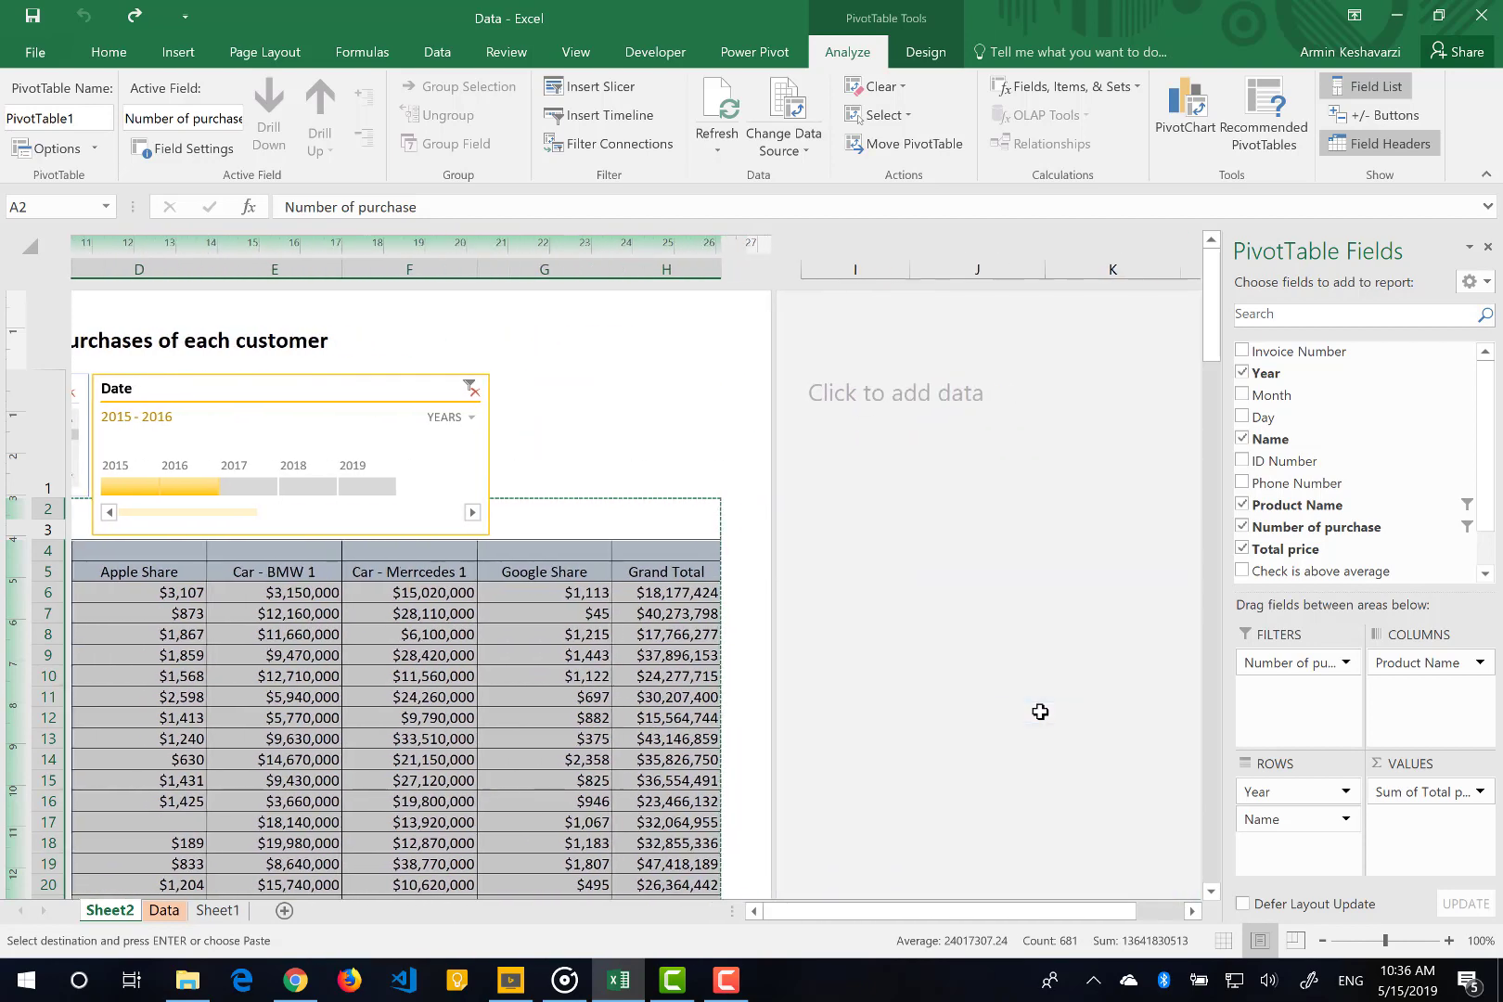
pyautogui.click(853, 509)
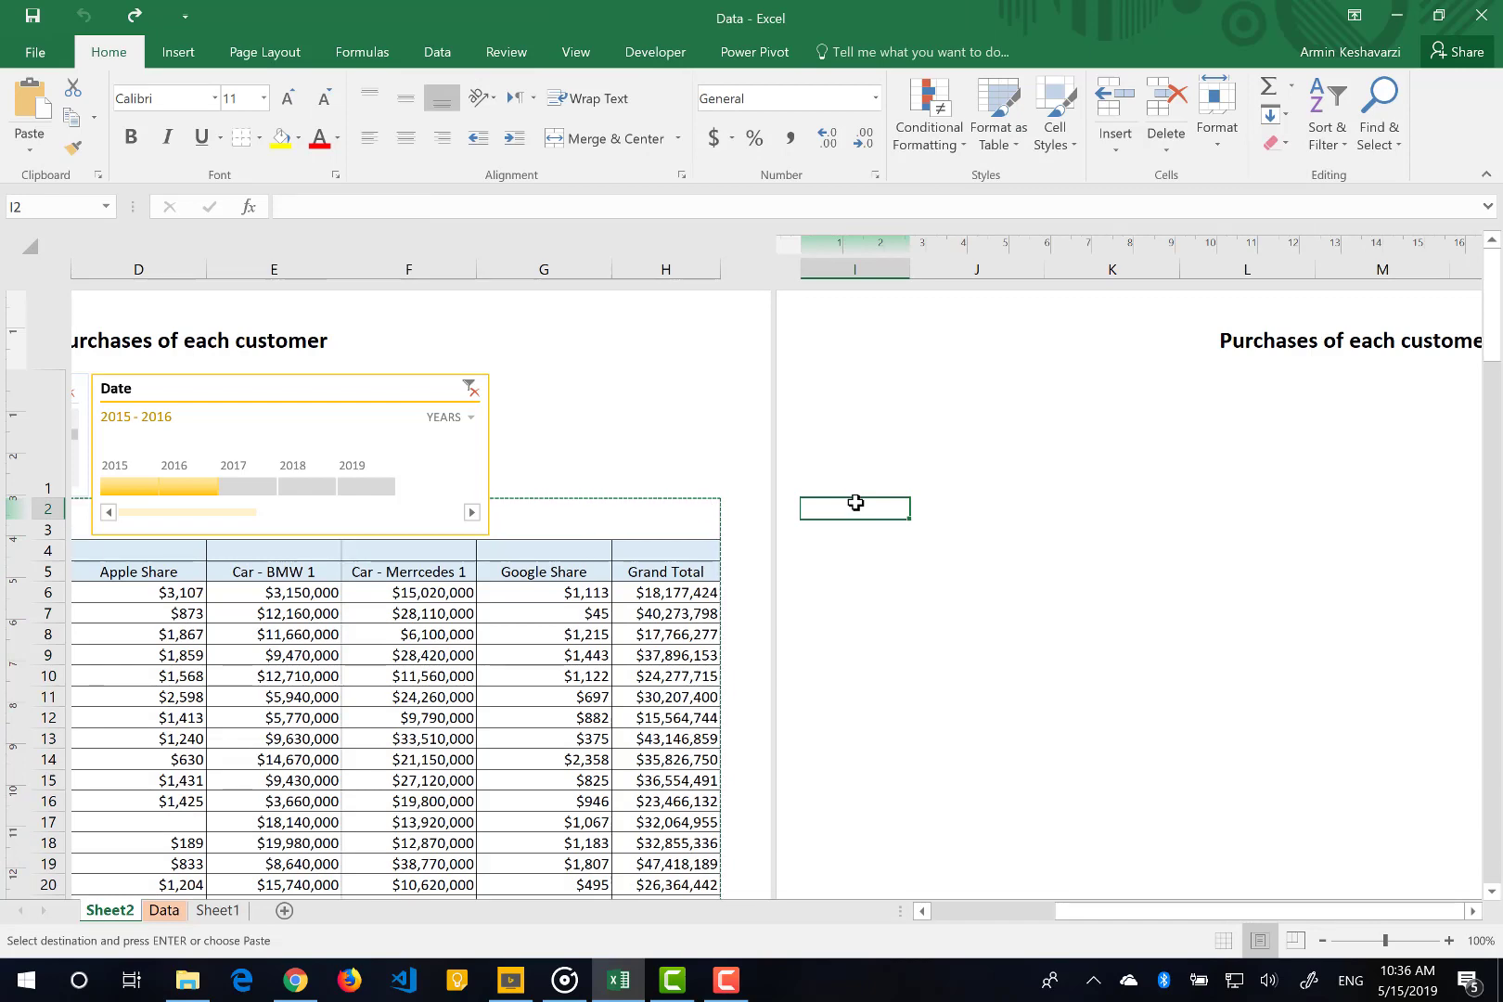
pyautogui.hotkey('ctrl', 'v')
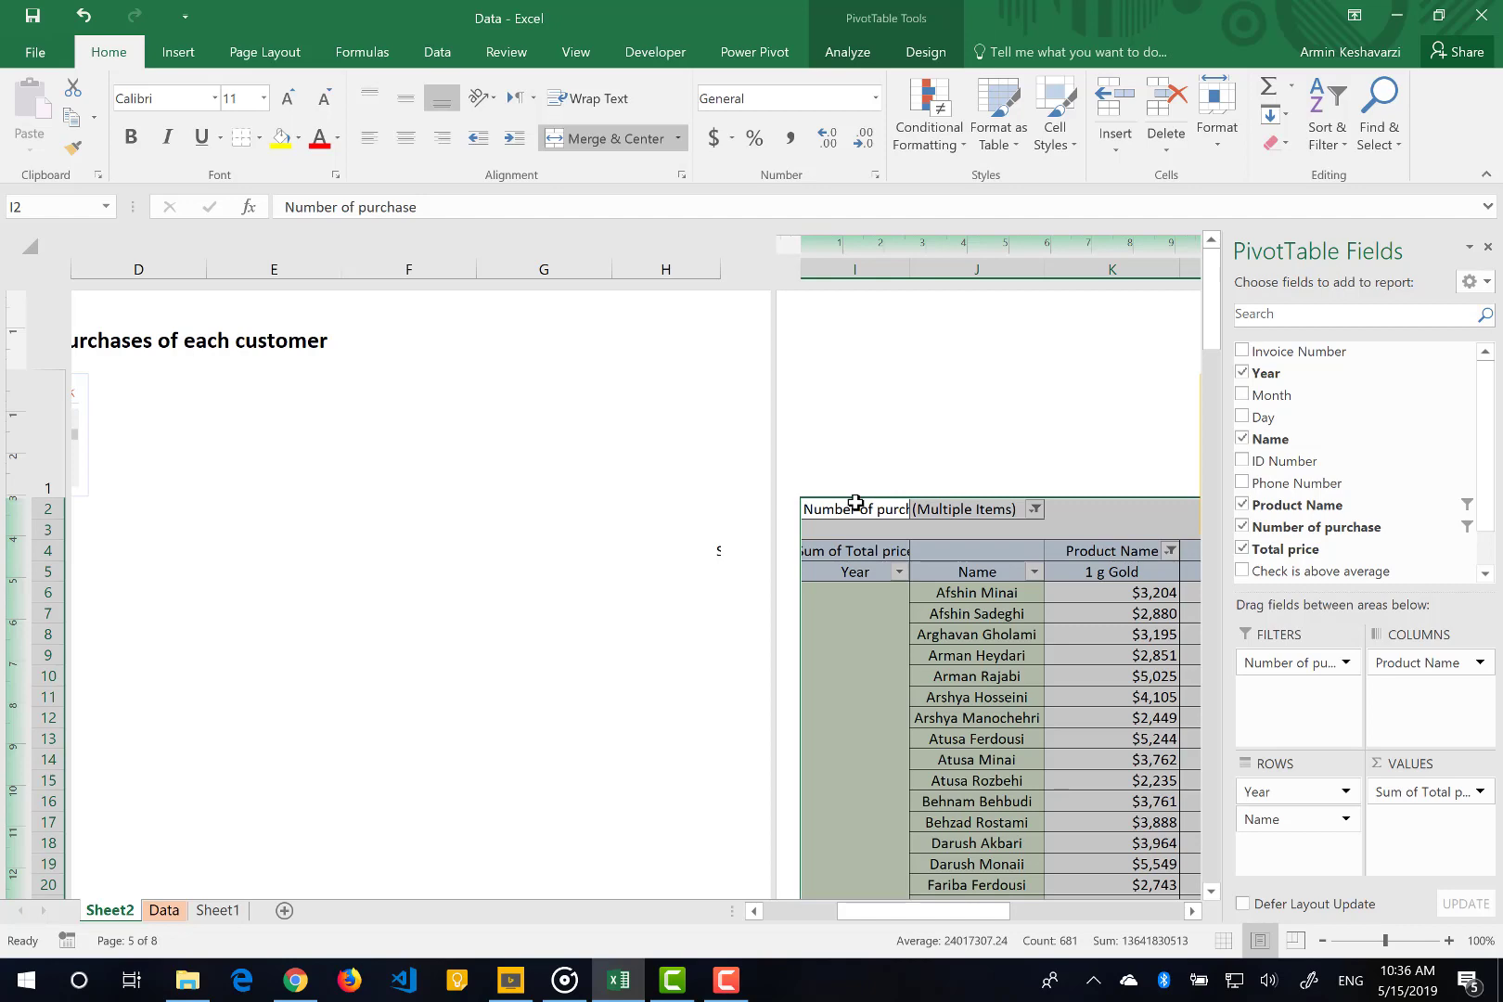
pyautogui.hotkey('ctrl', 'z')
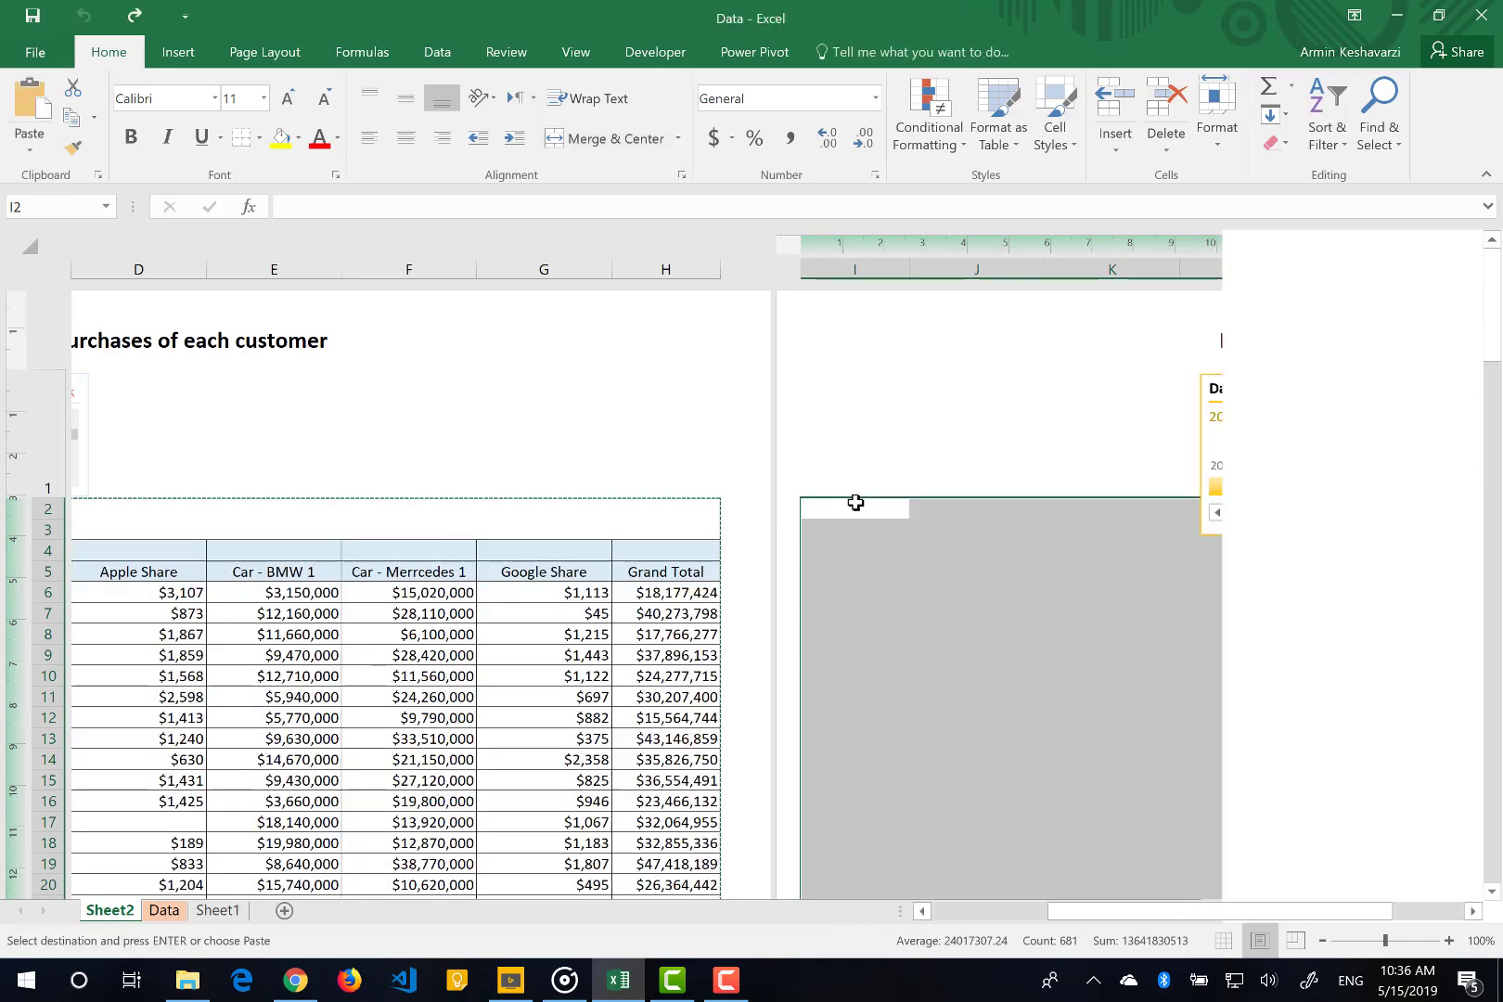
# - Move the PivotTable from Sheet2 to a new worksheet
pyautogui.click(407, 713)
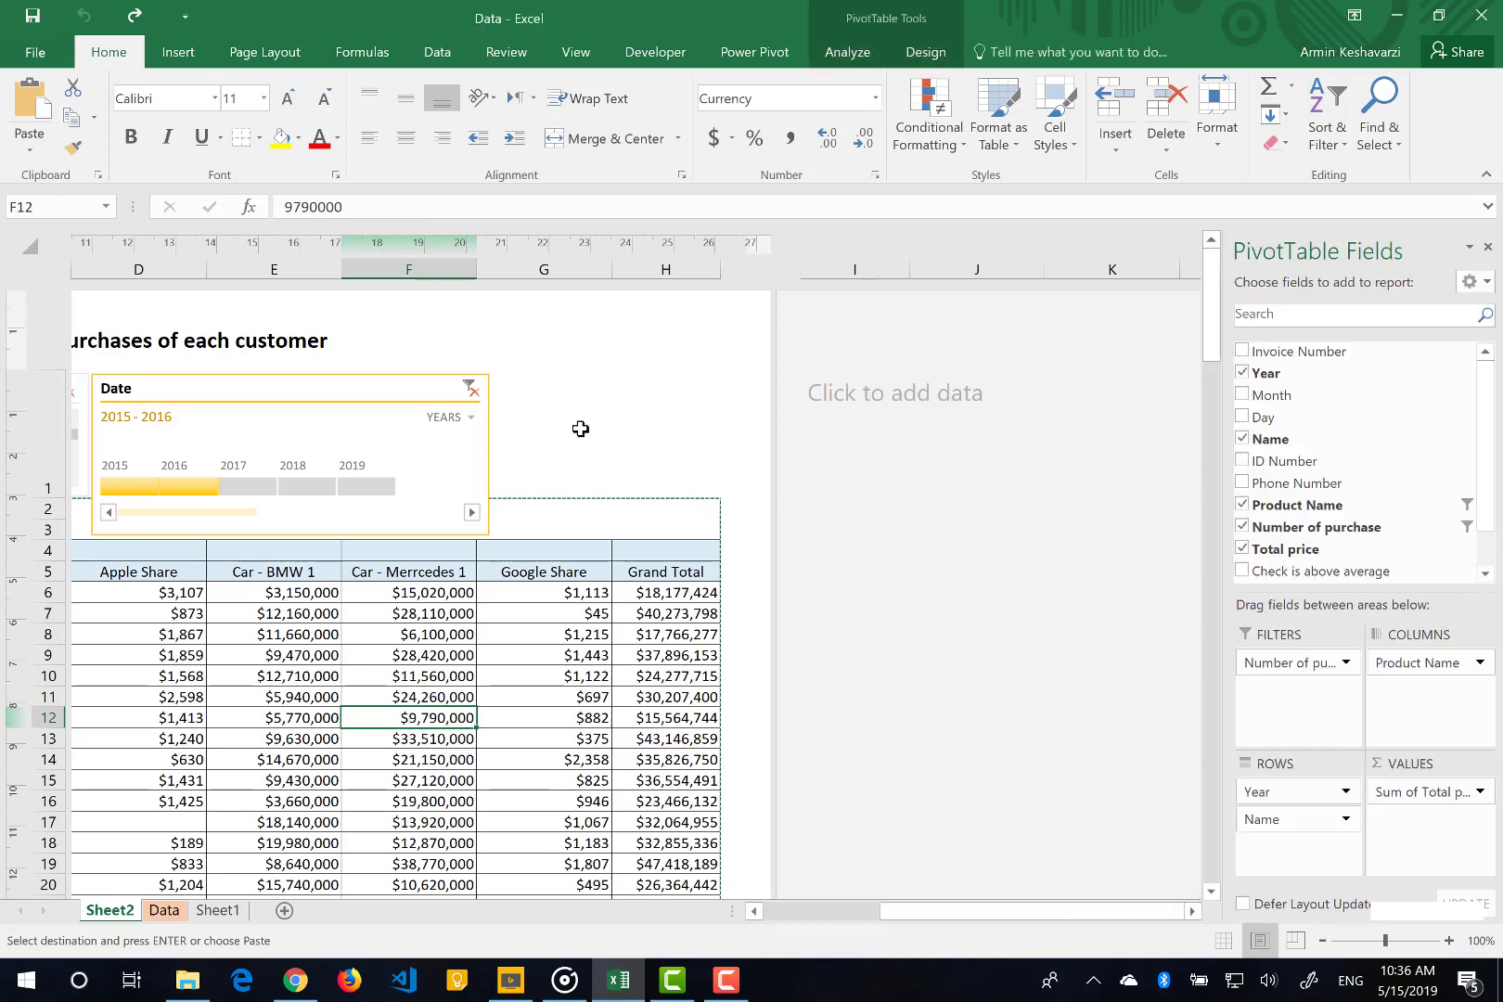
pyautogui.click(847, 52)
pyautogui.click(927, 143)
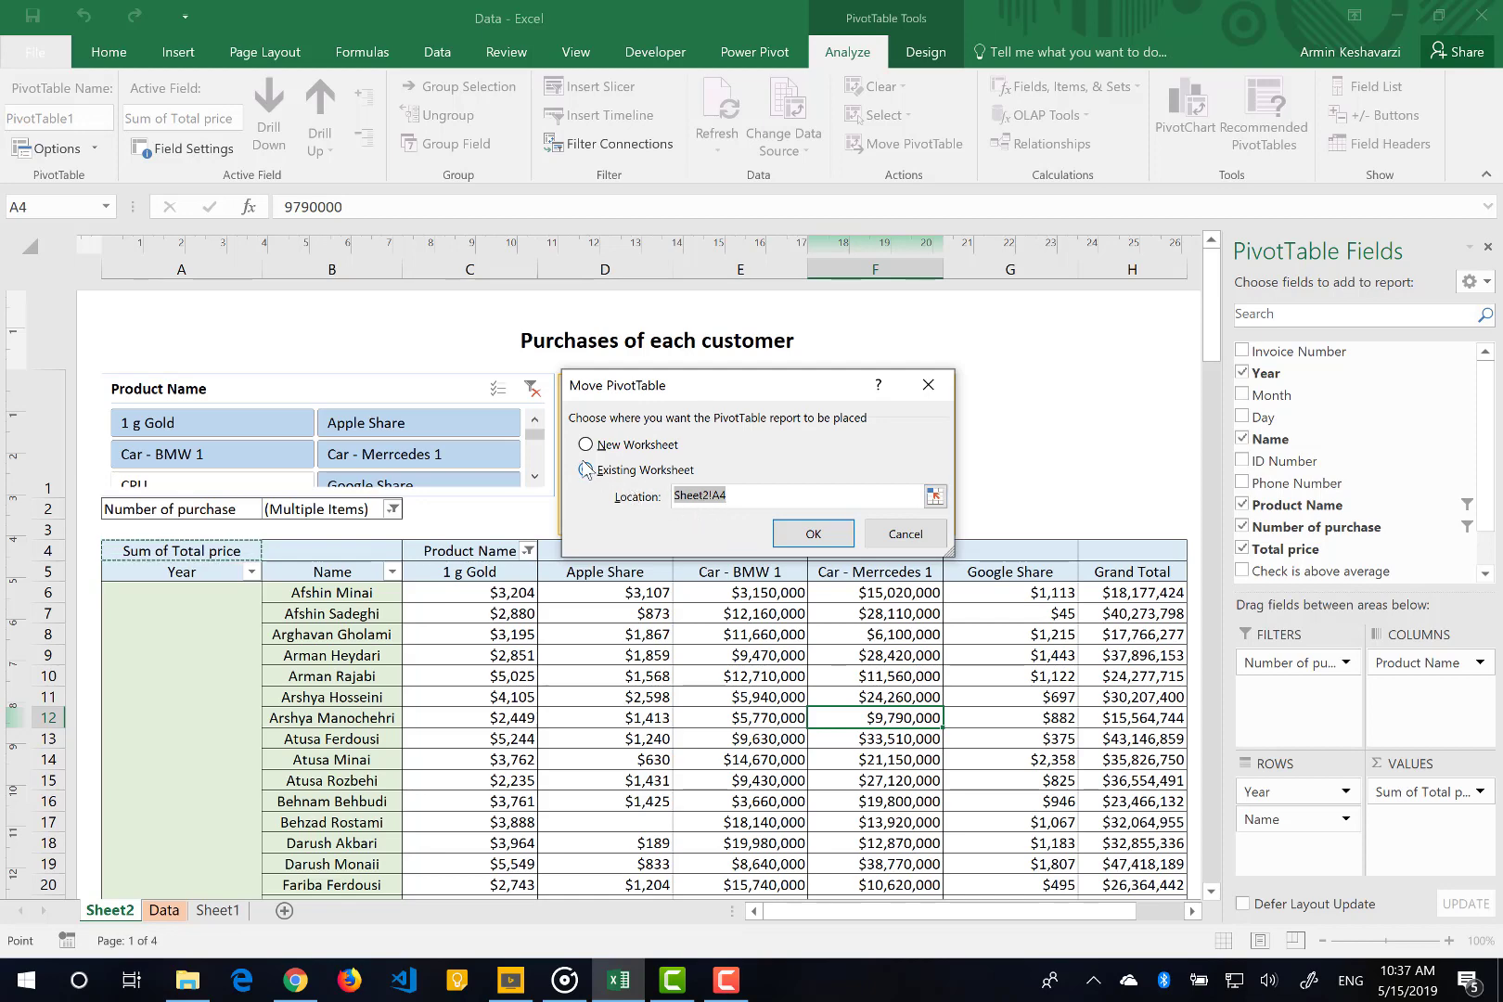
pyautogui.click(635, 449)
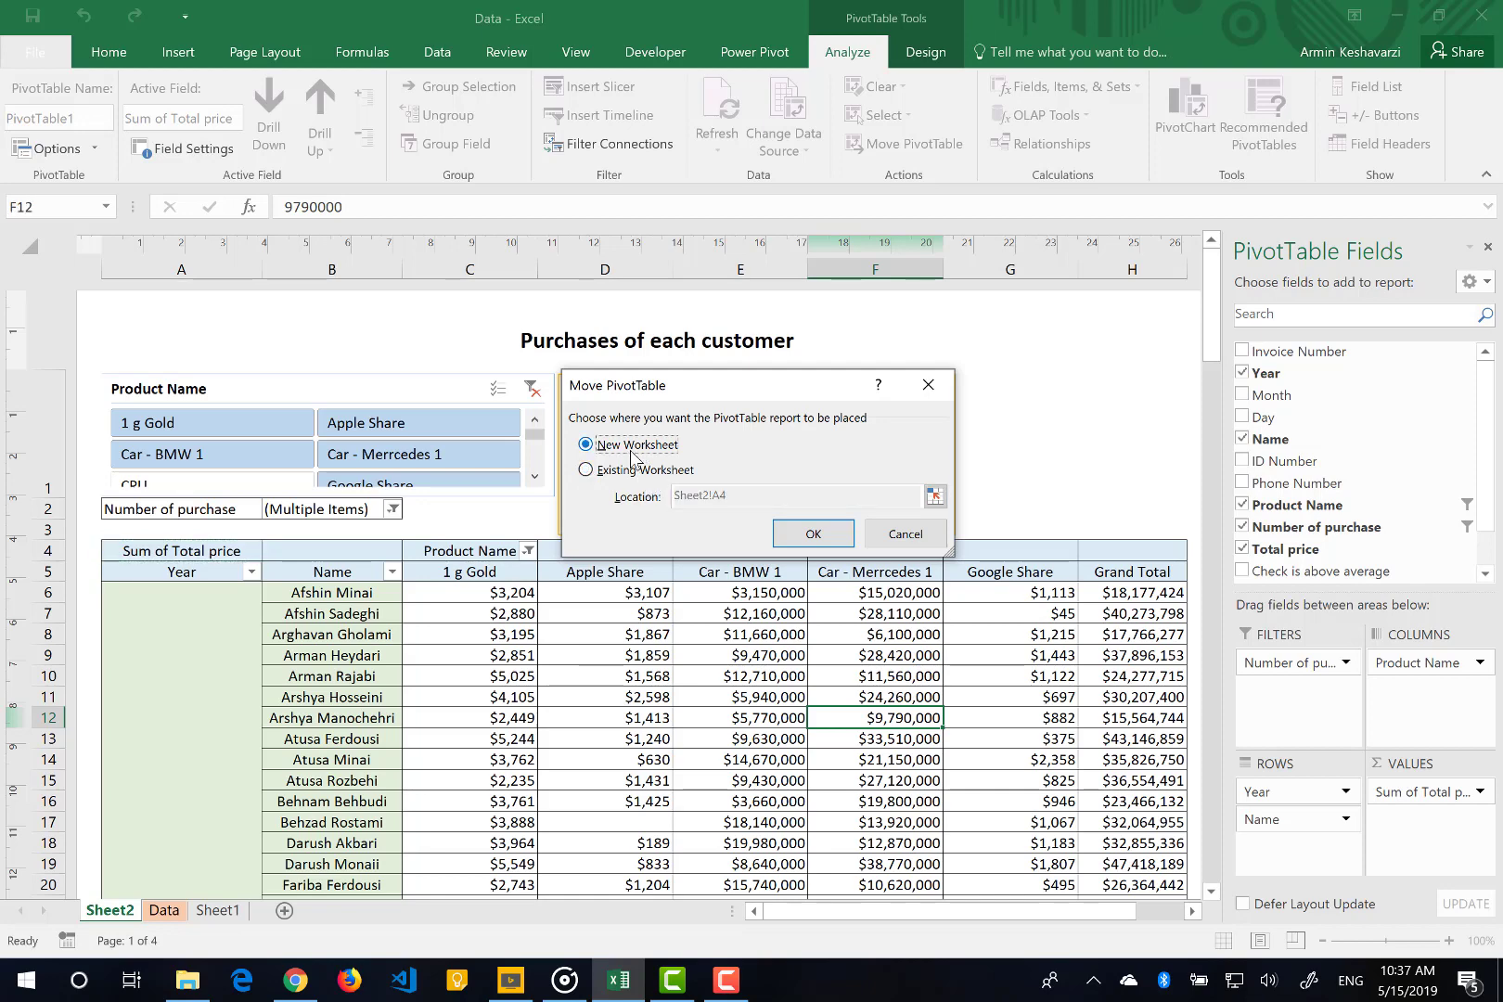
pyautogui.click(807, 533)
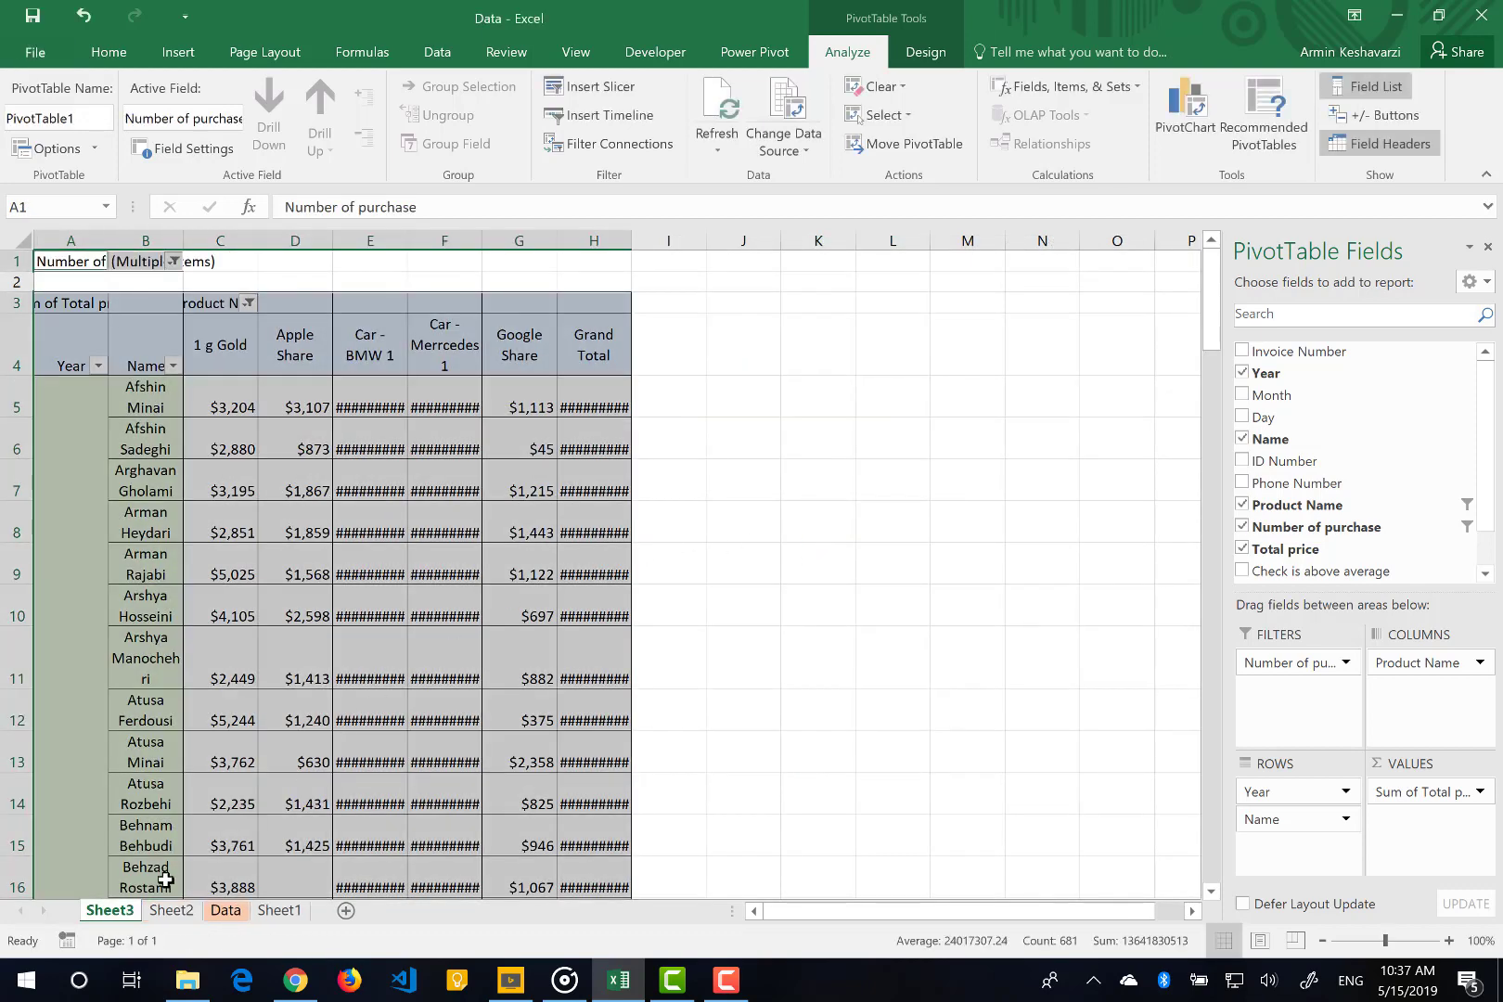
# - Check what remains on Sheet2 and undo the PivotTable's move to the new worksheet
pyautogui.click(170, 911)
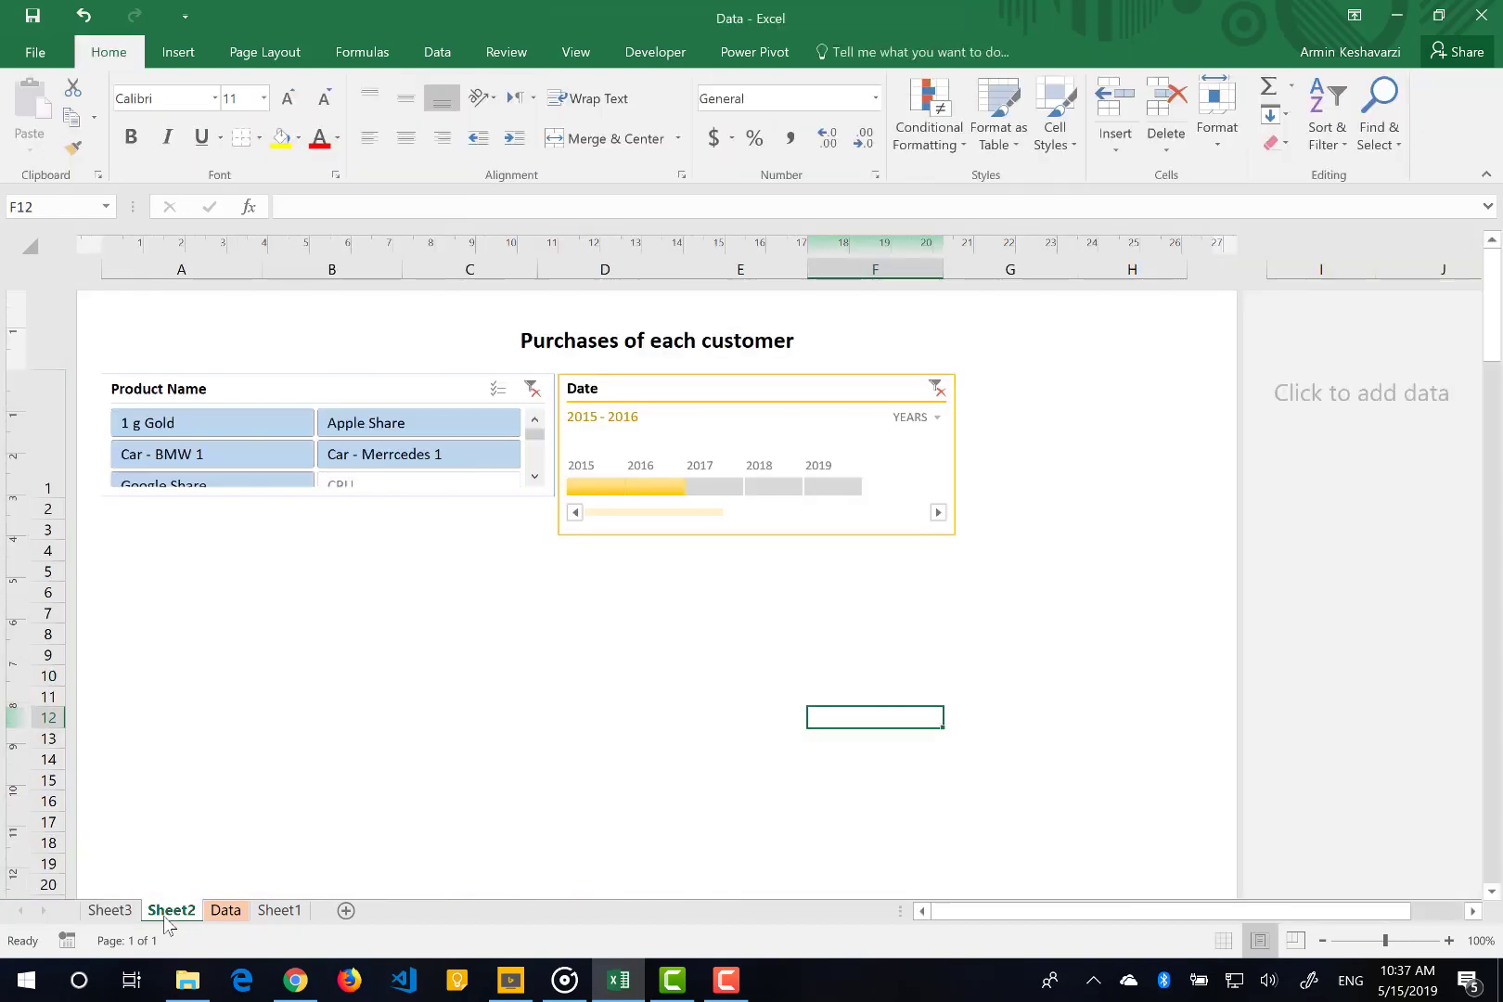
pyautogui.click(117, 912)
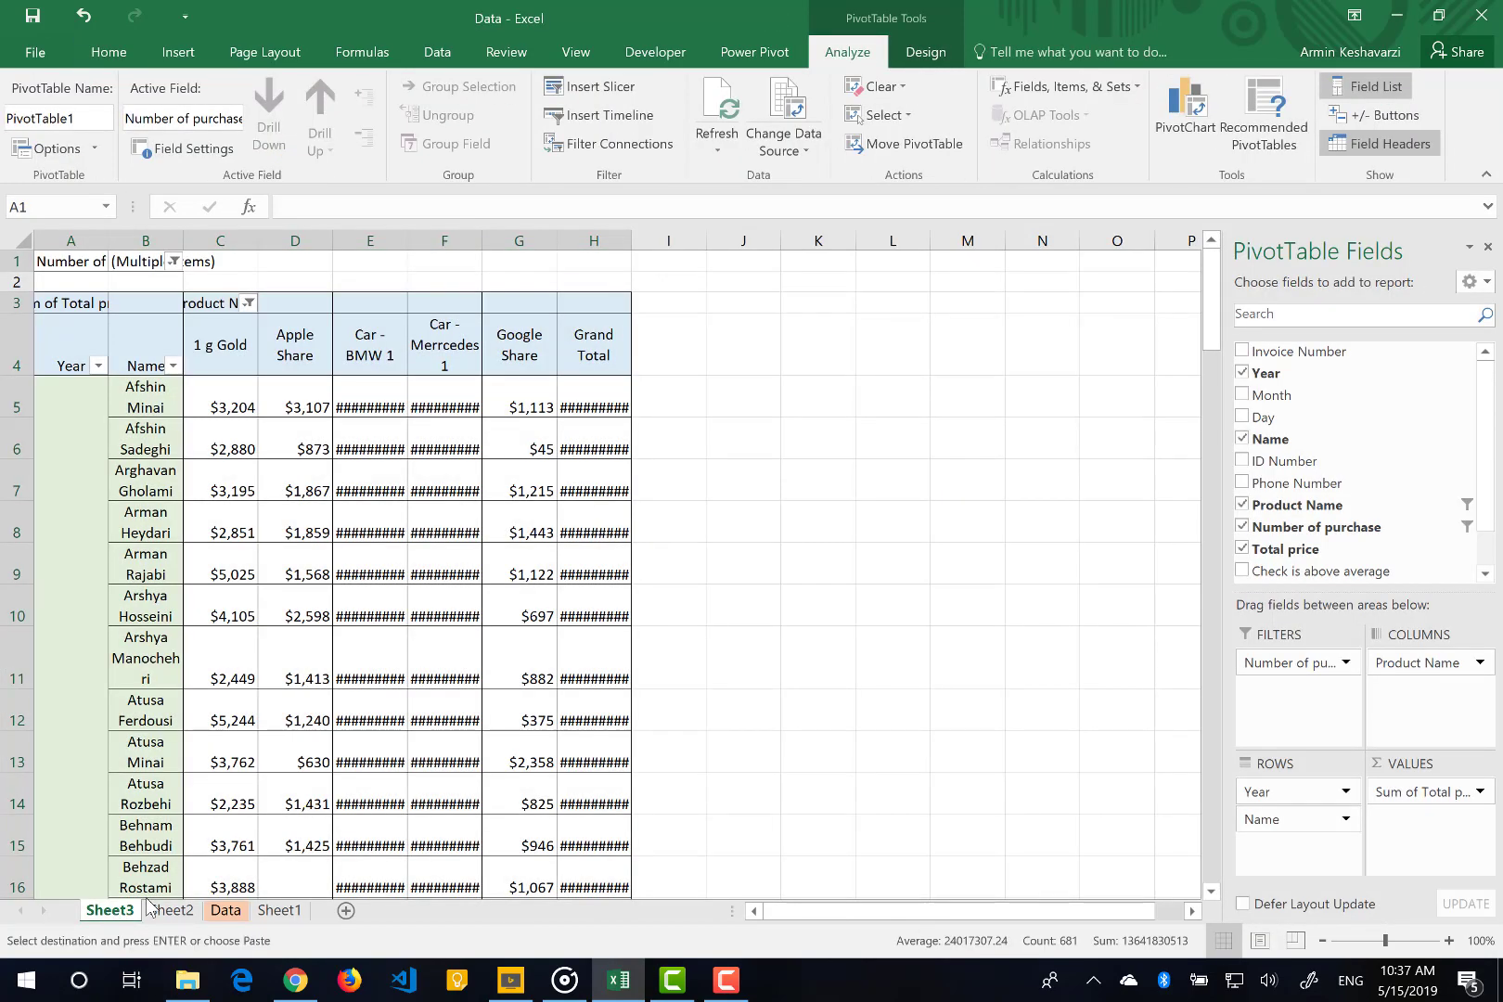
pyautogui.hotkey('ctrl', 'z')
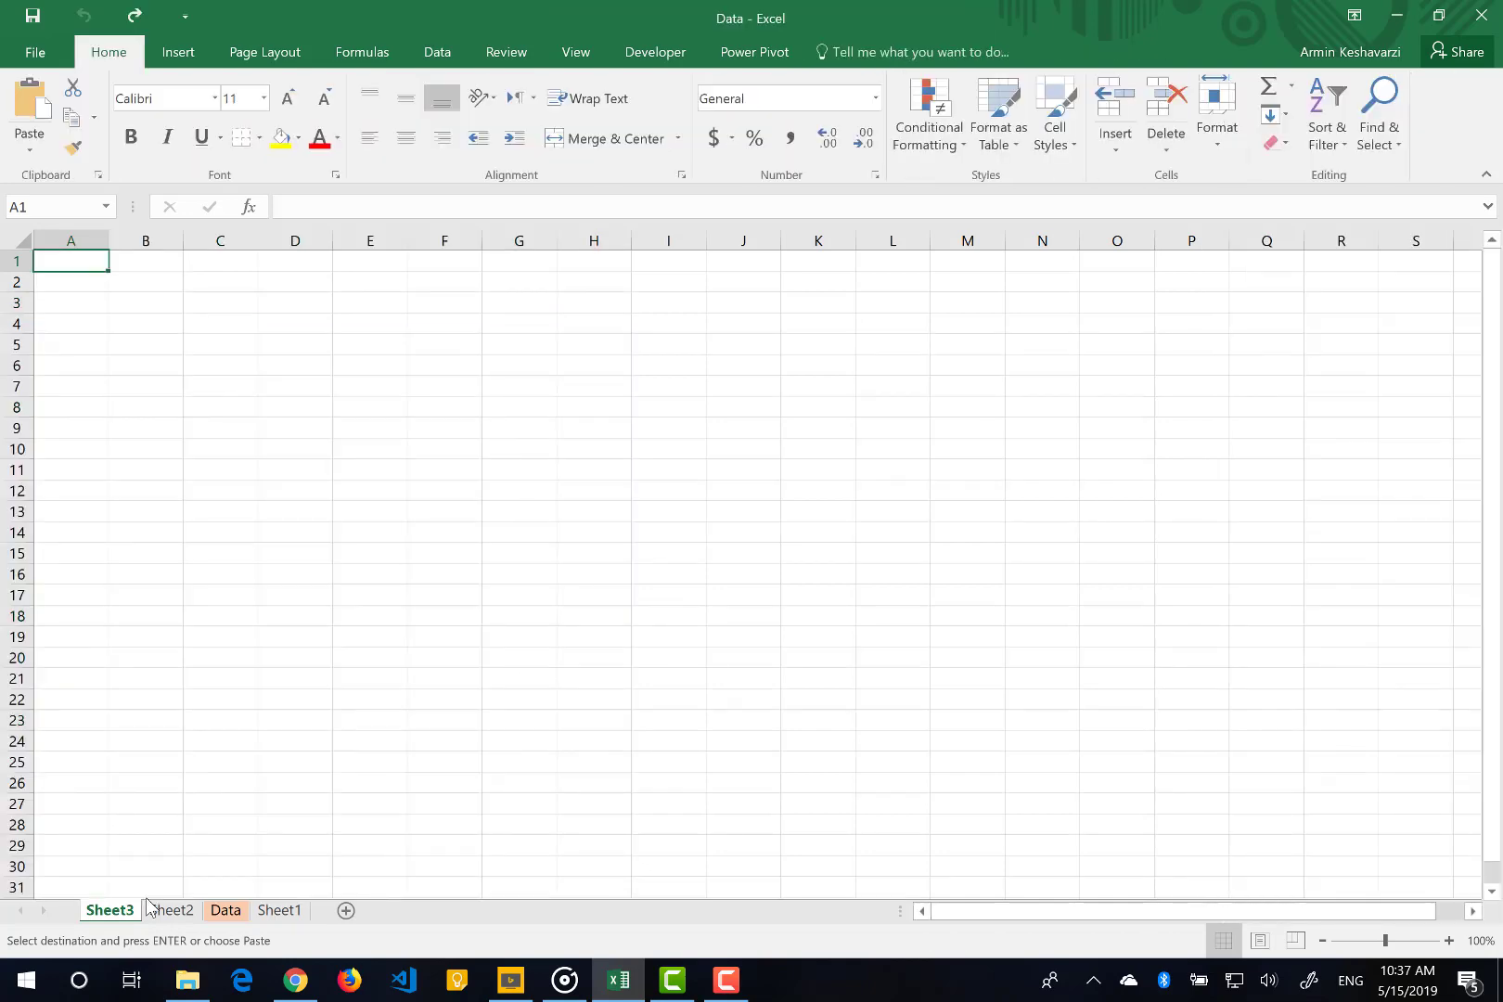
# - Check the PivotTable on Sheet2 and delete the empty worksheet Sheet3
pyautogui.click(157, 911)
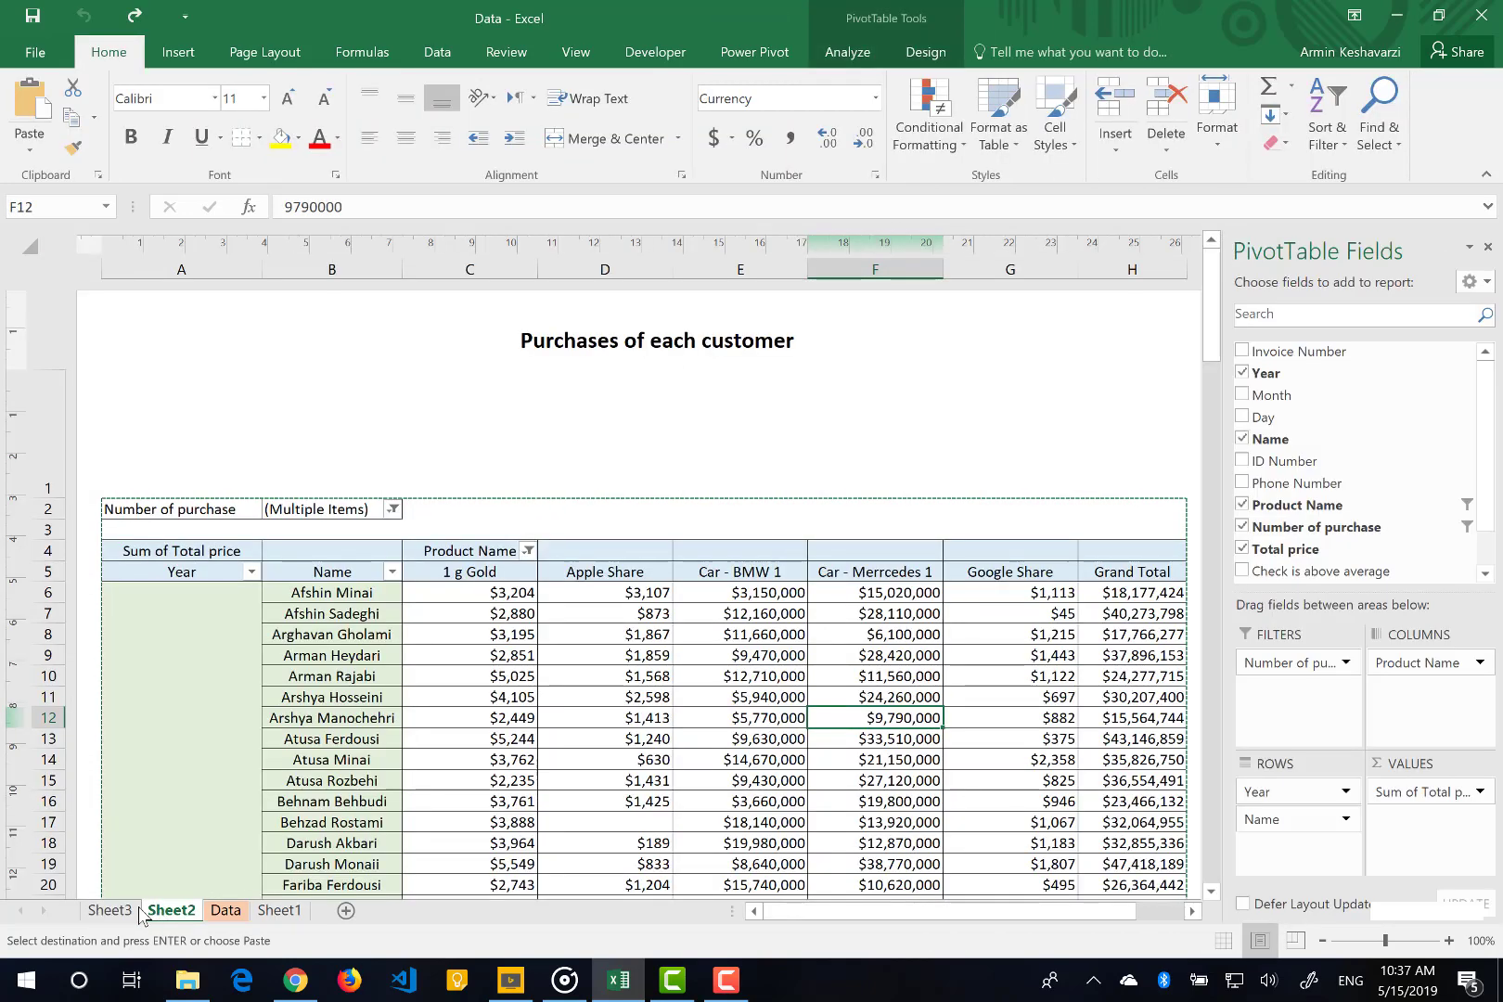
pyautogui.click(109, 911)
pyautogui.rightClick(107, 916)
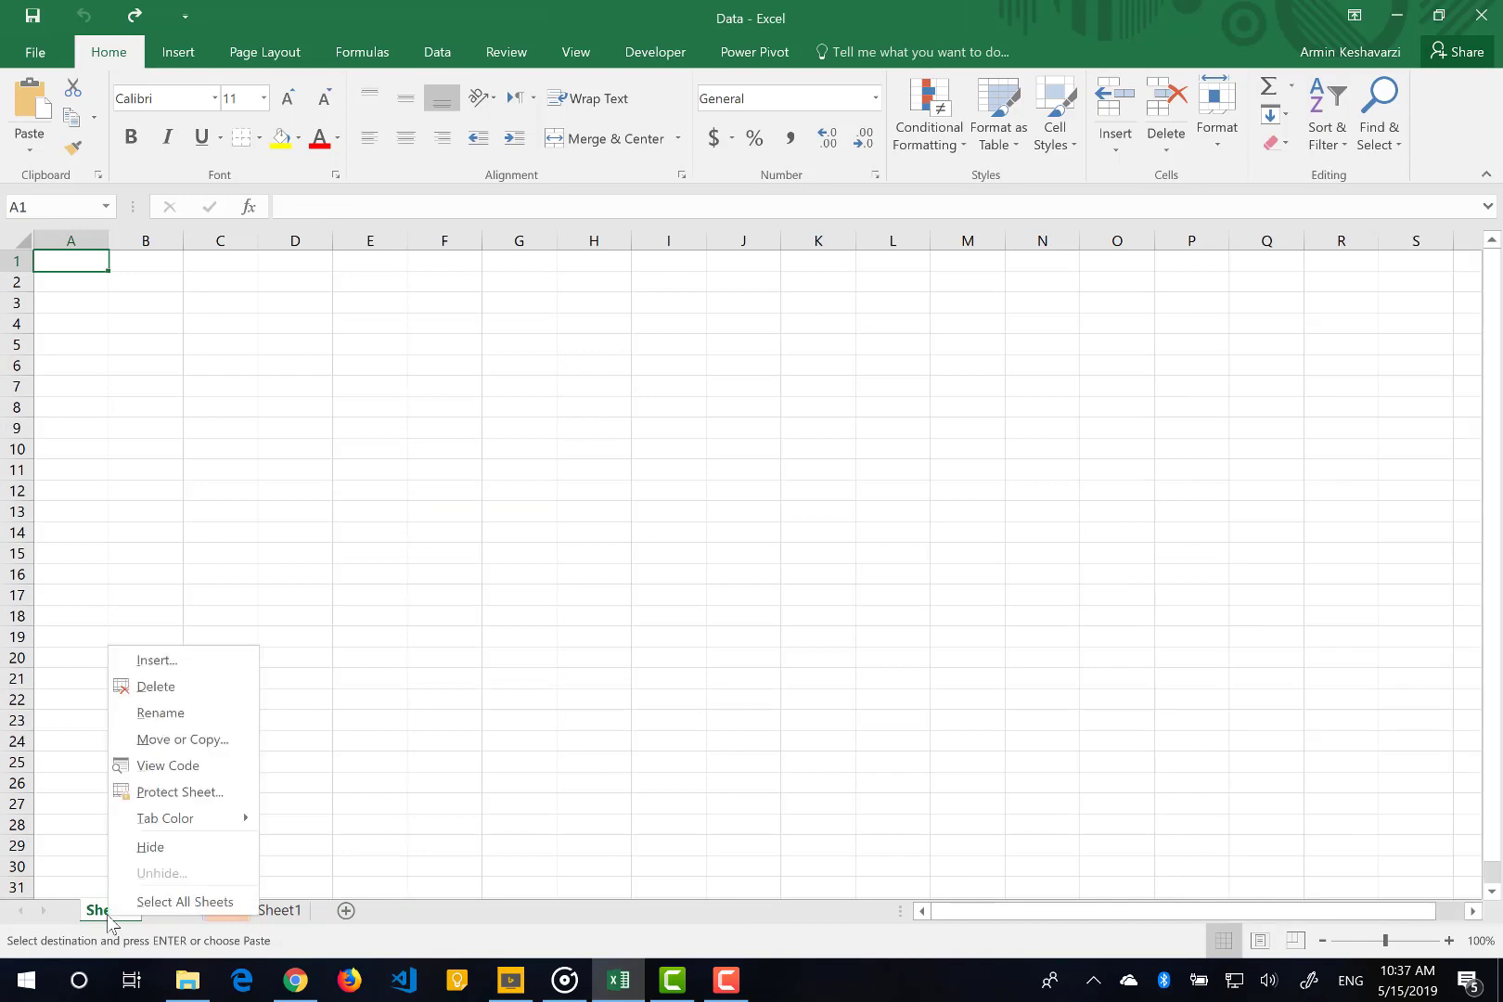
pyautogui.click(185, 687)
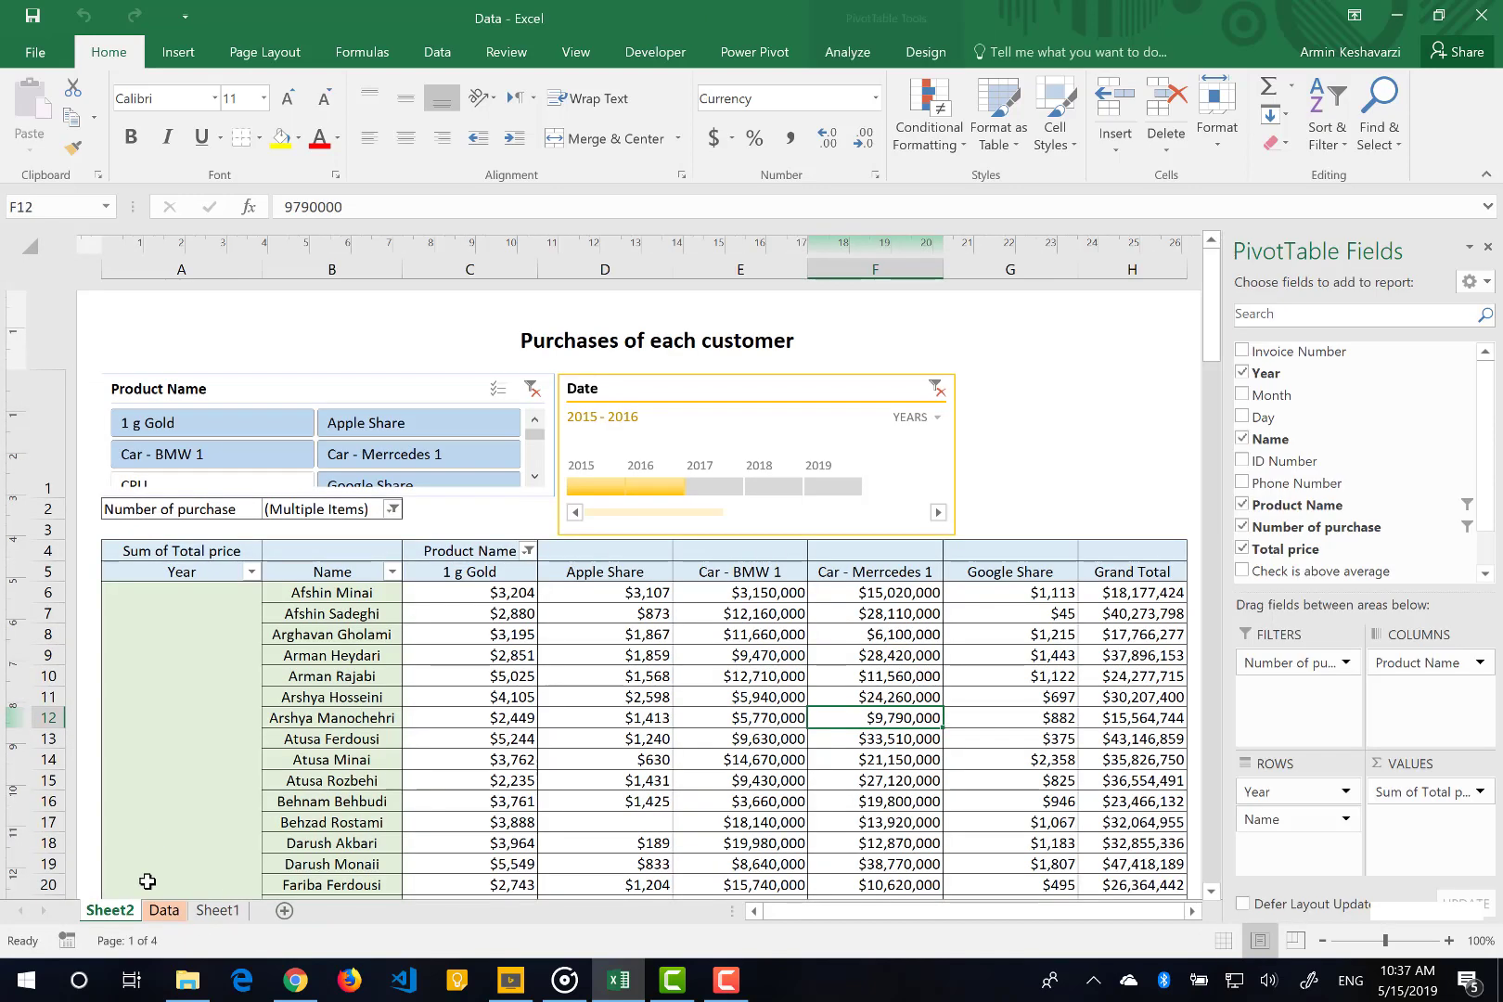
# - Move the PivotTable from Sheet2 to cell T3 on the existing Sheet1 and widen columns X and Y to fit their values
pyautogui.click(499, 677)
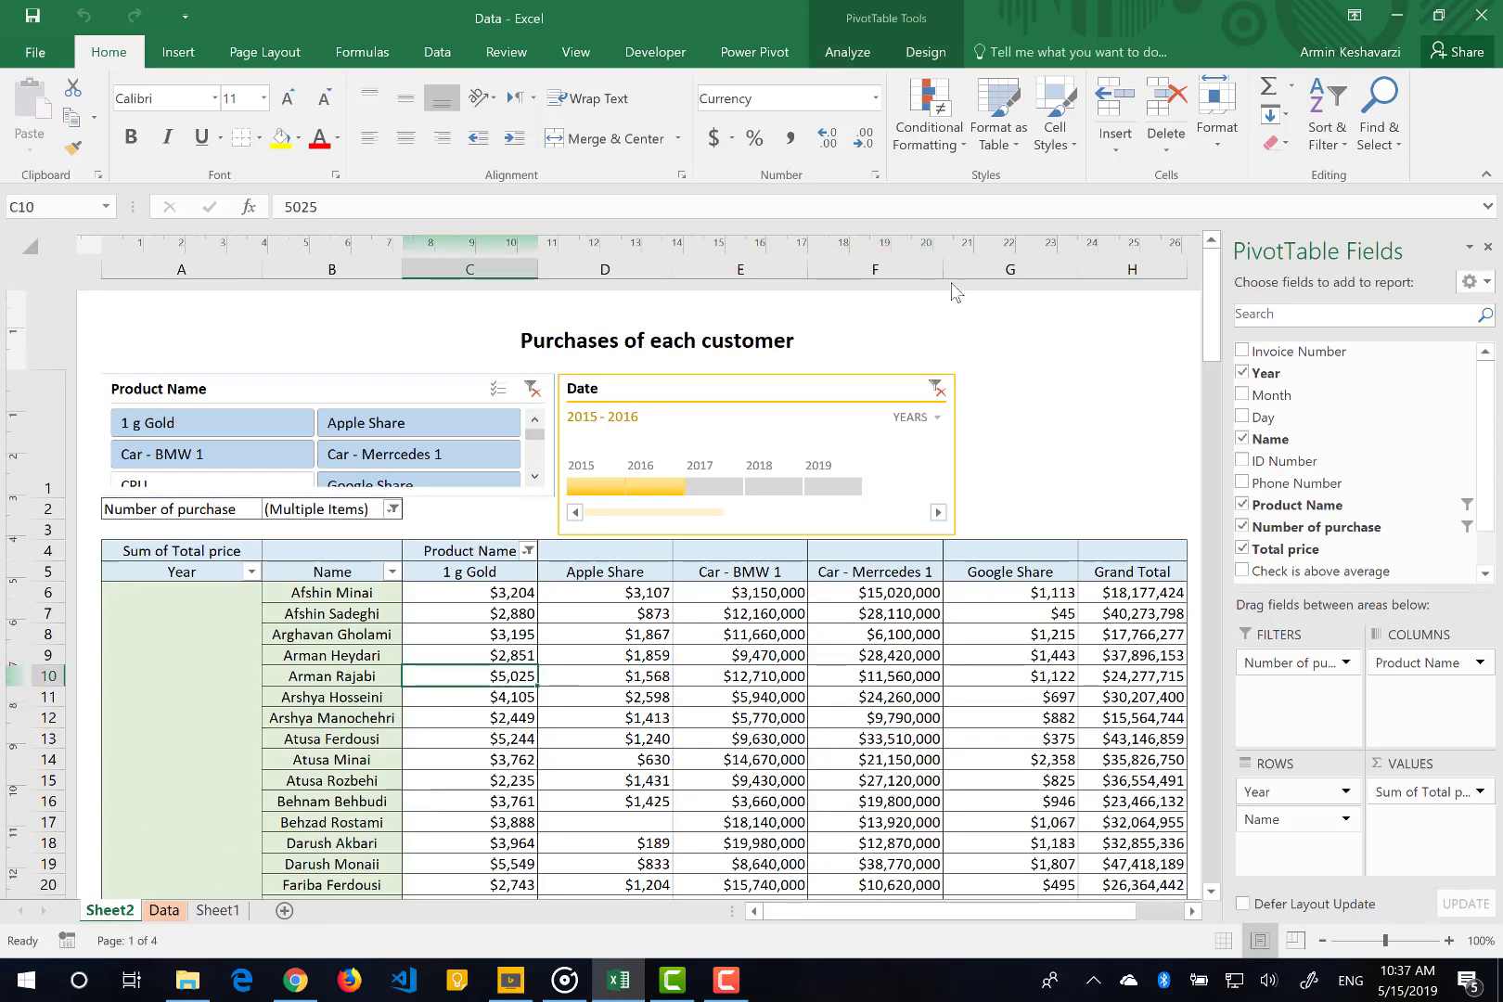
pyautogui.click(848, 53)
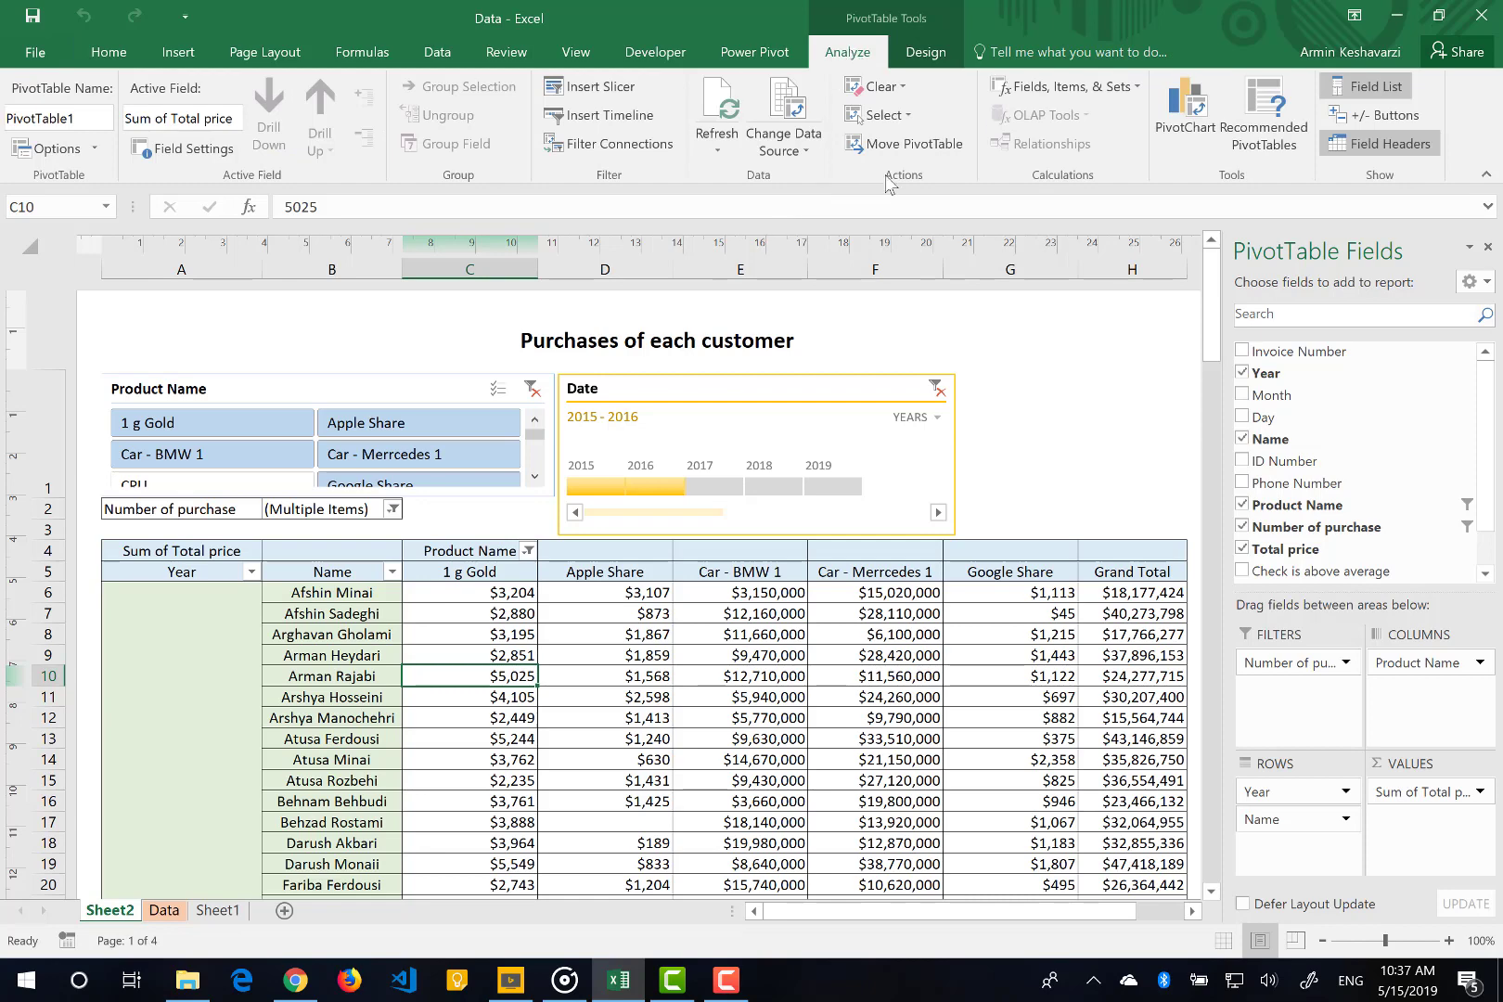
pyautogui.click(919, 143)
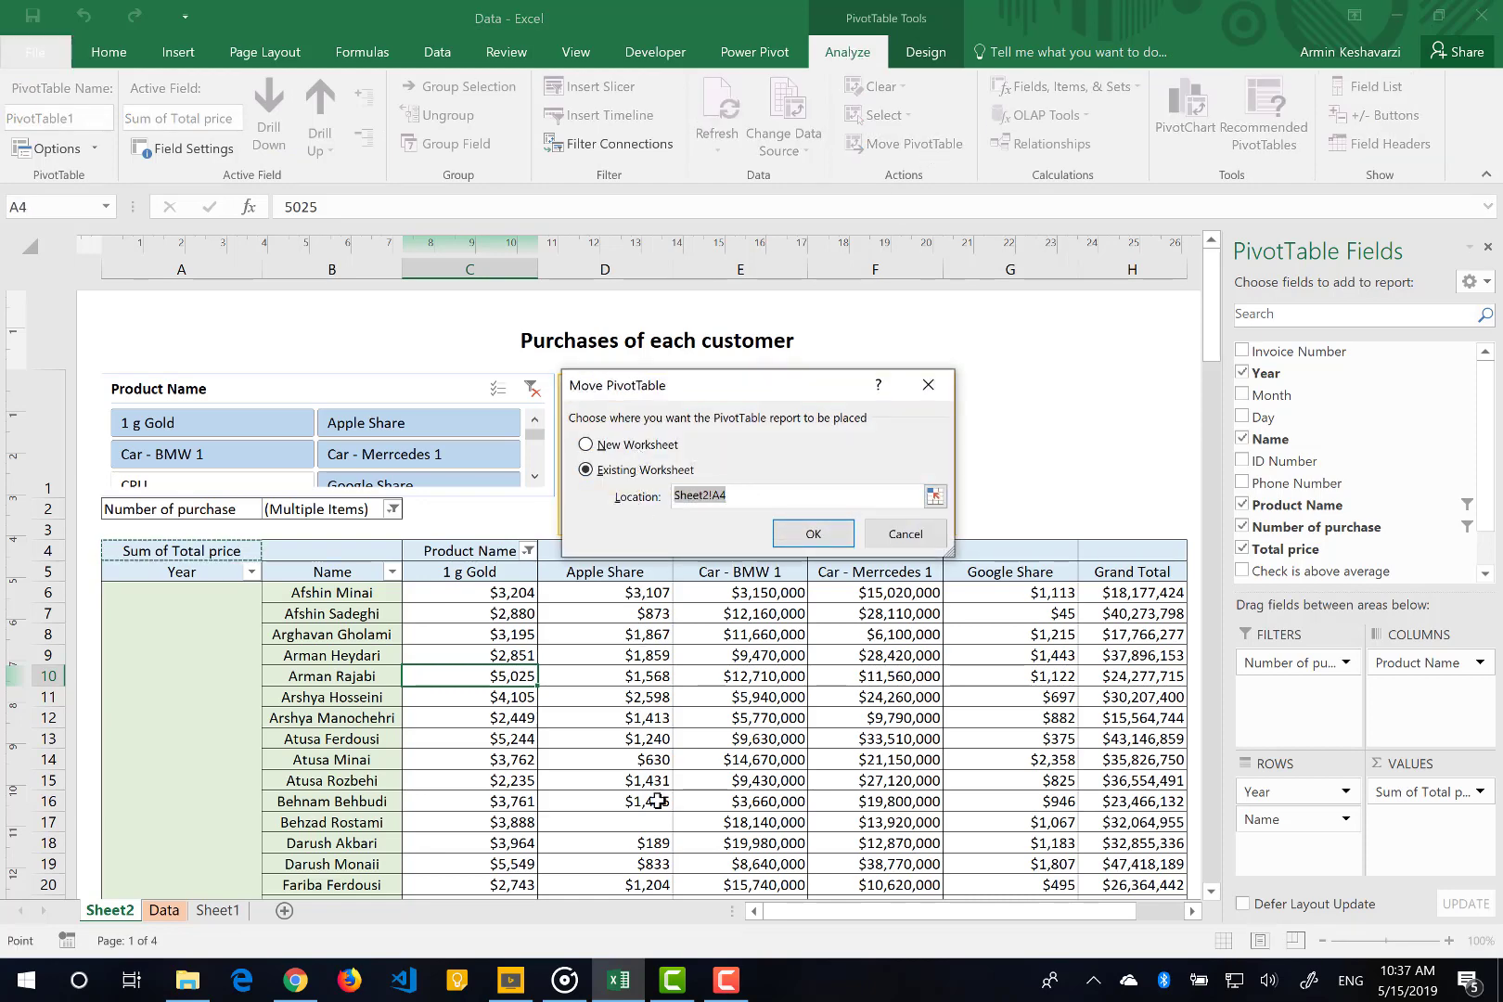
pyautogui.moveTo(812, 911); pyautogui.dragTo(979, 913)
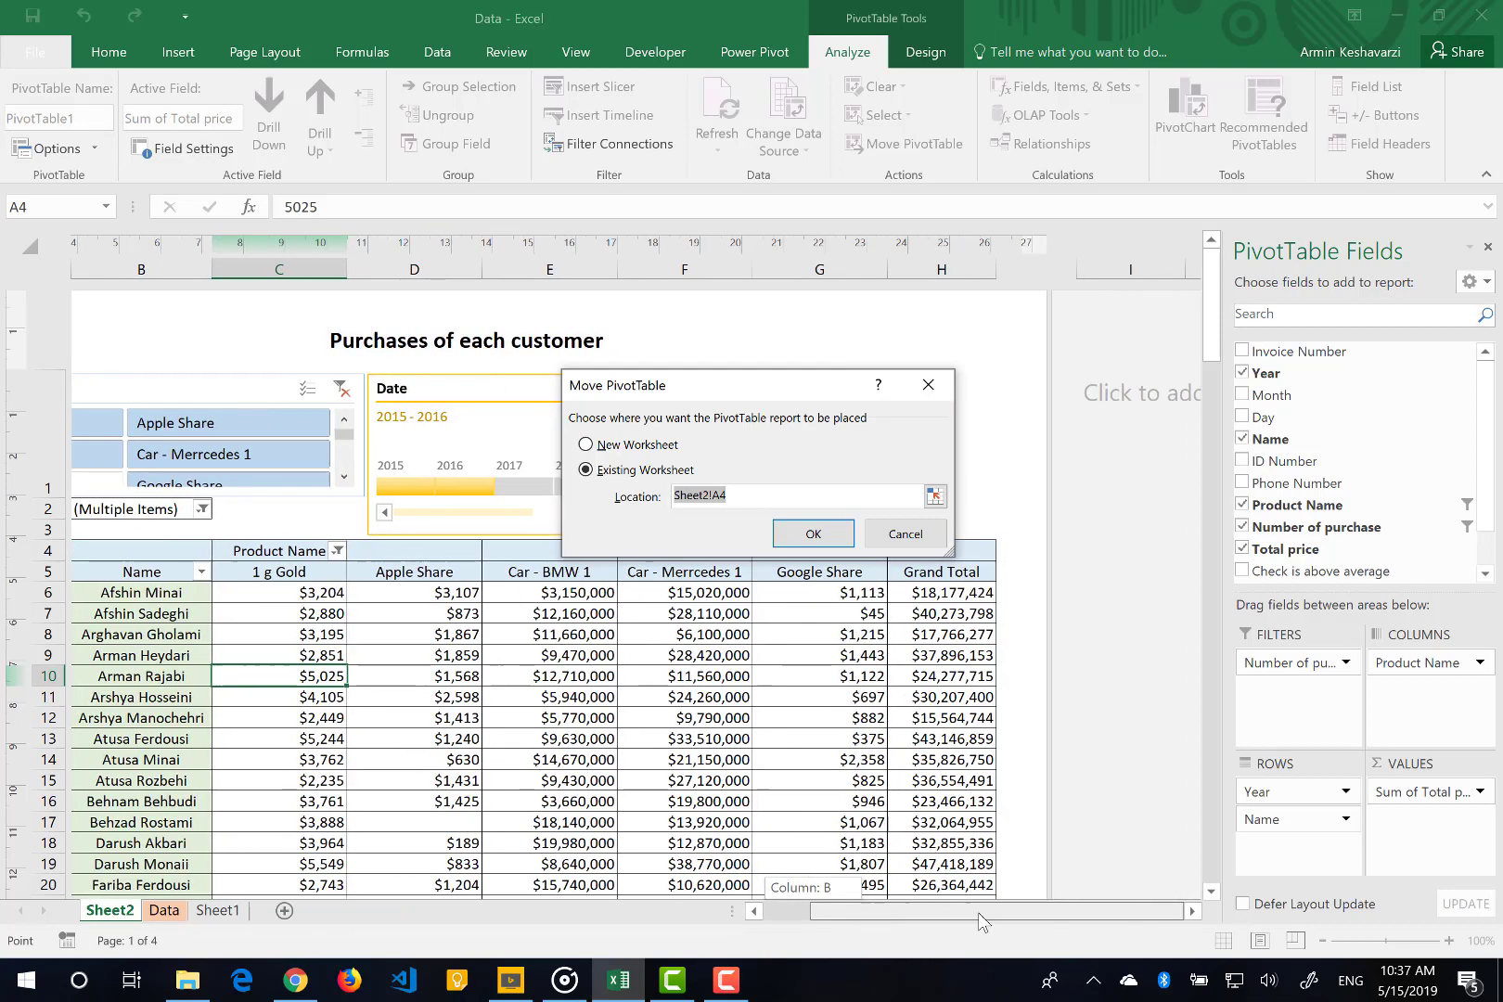
pyautogui.moveTo(1161, 891); pyautogui.dragTo(1193, 913)
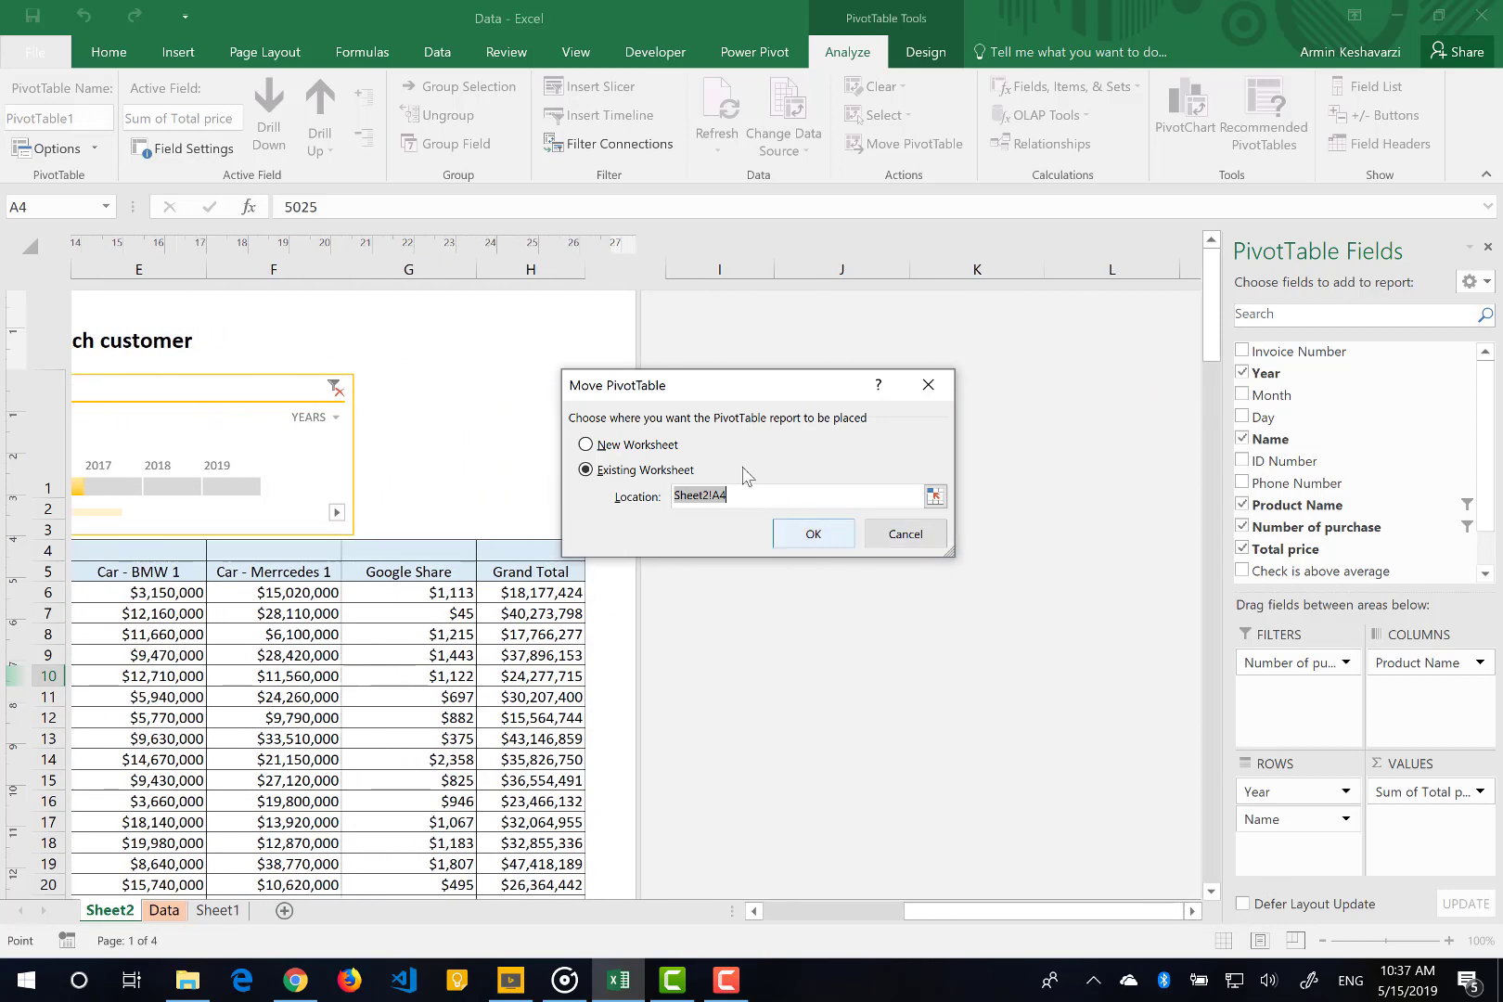
pyautogui.click(230, 908)
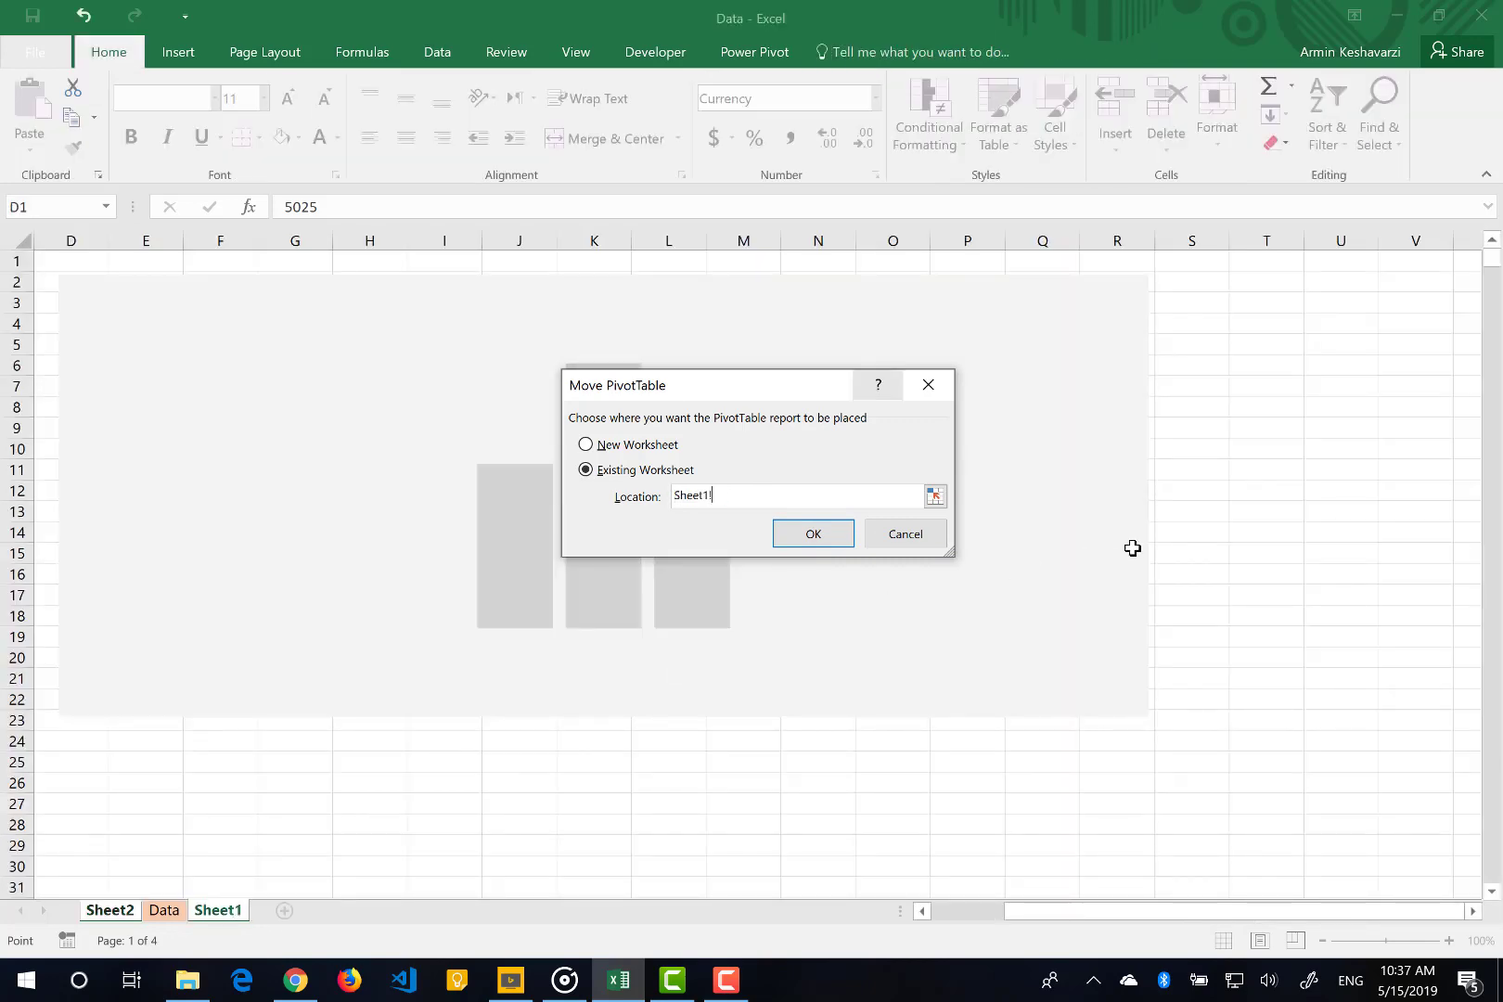
pyautogui.click(1263, 301)
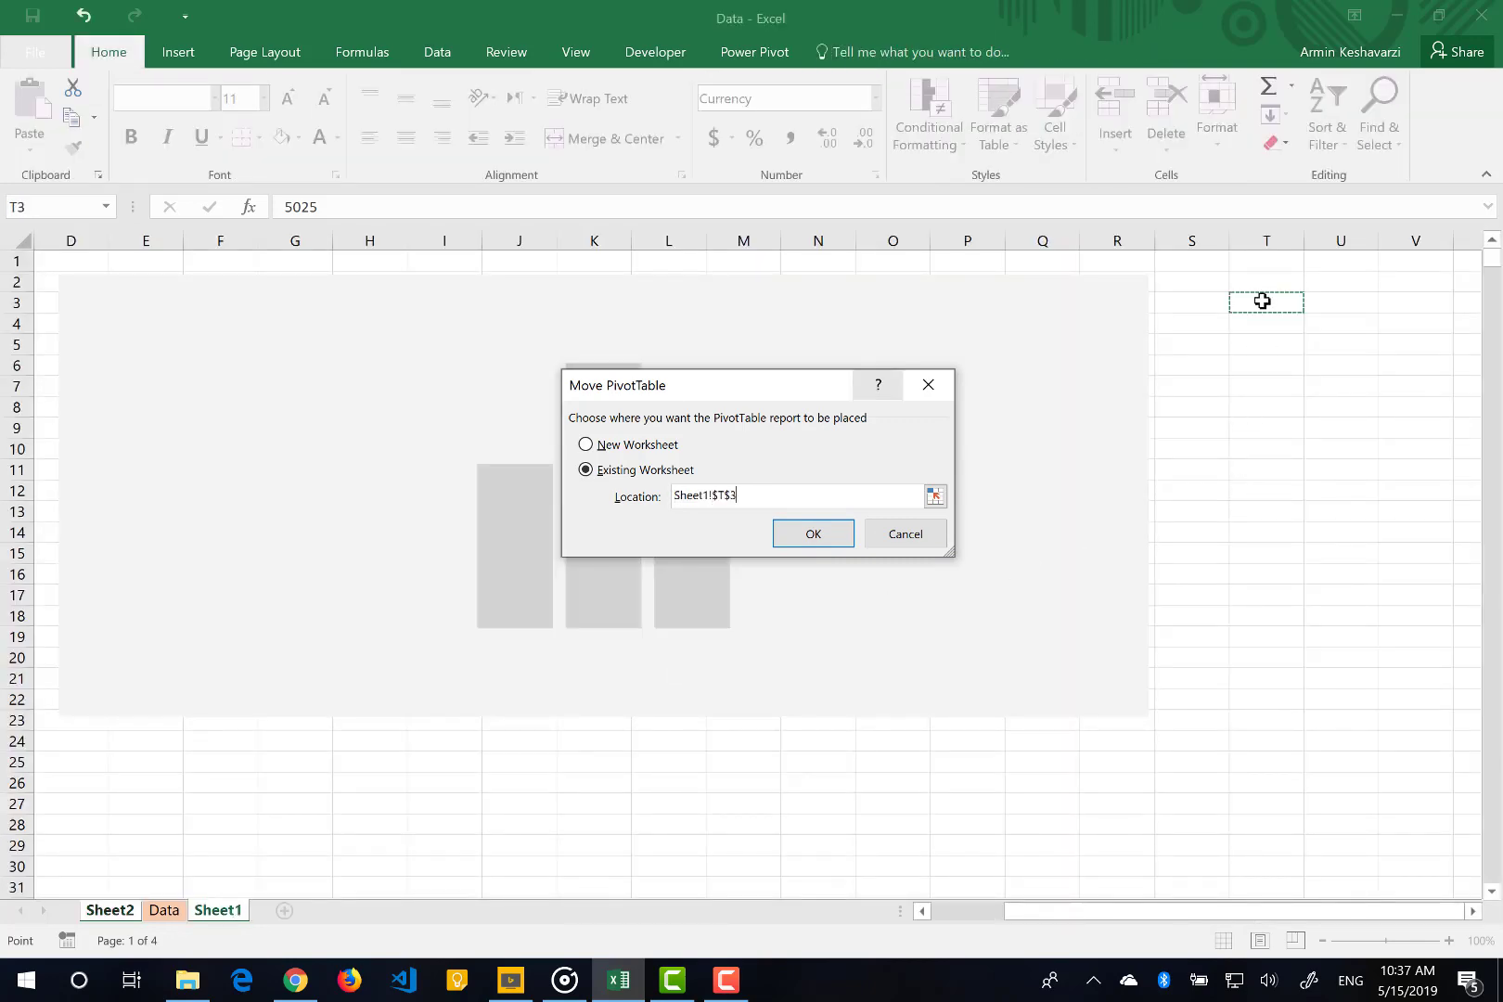
pyautogui.click(826, 533)
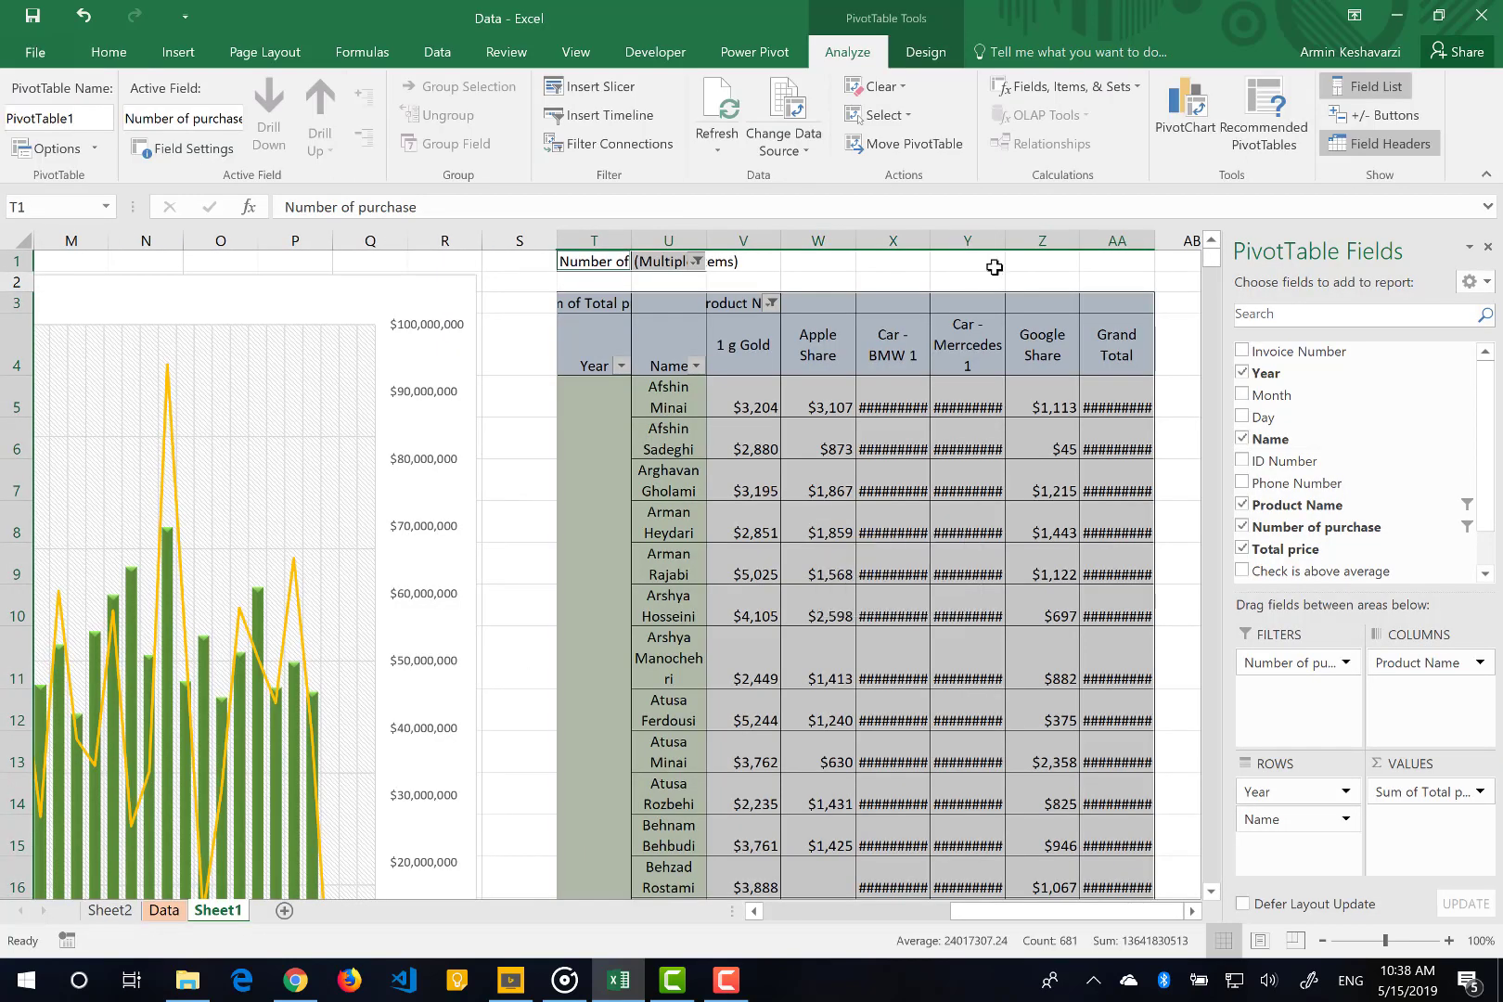
pyautogui.moveTo(932, 243); pyautogui.dragTo(1028, 241)
pyautogui.doubleClick(1029, 240)
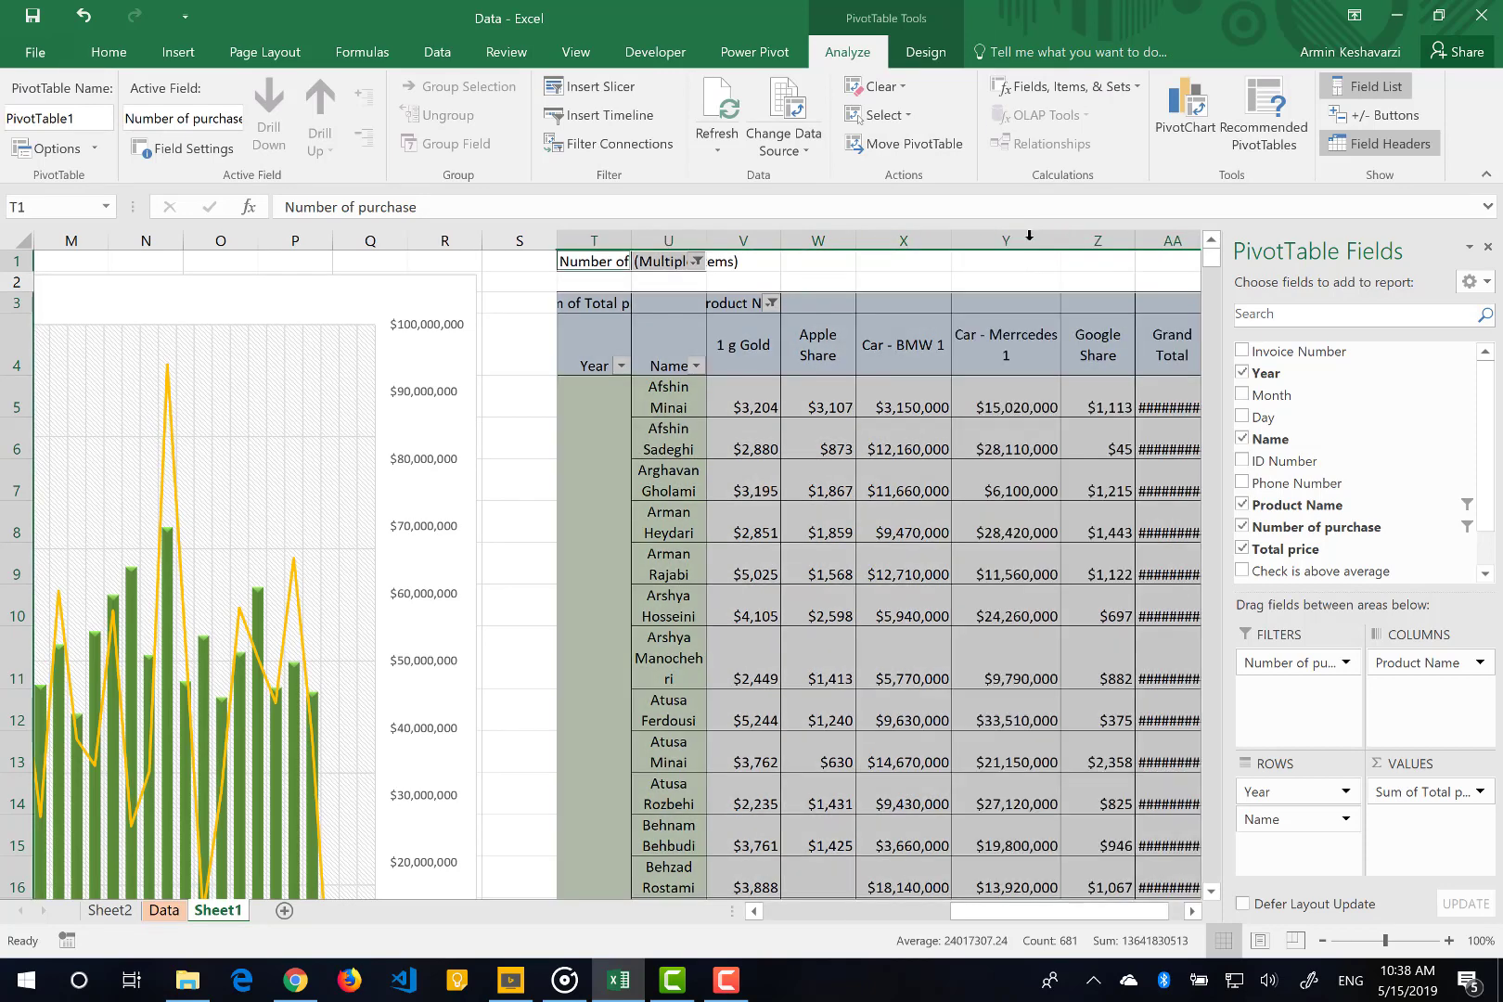
# - Undo the column widening and the PivotTable's move to Sheet1, and return to the PivotTable on Sheet2
pyautogui.hotkey('ctrl', 'z')
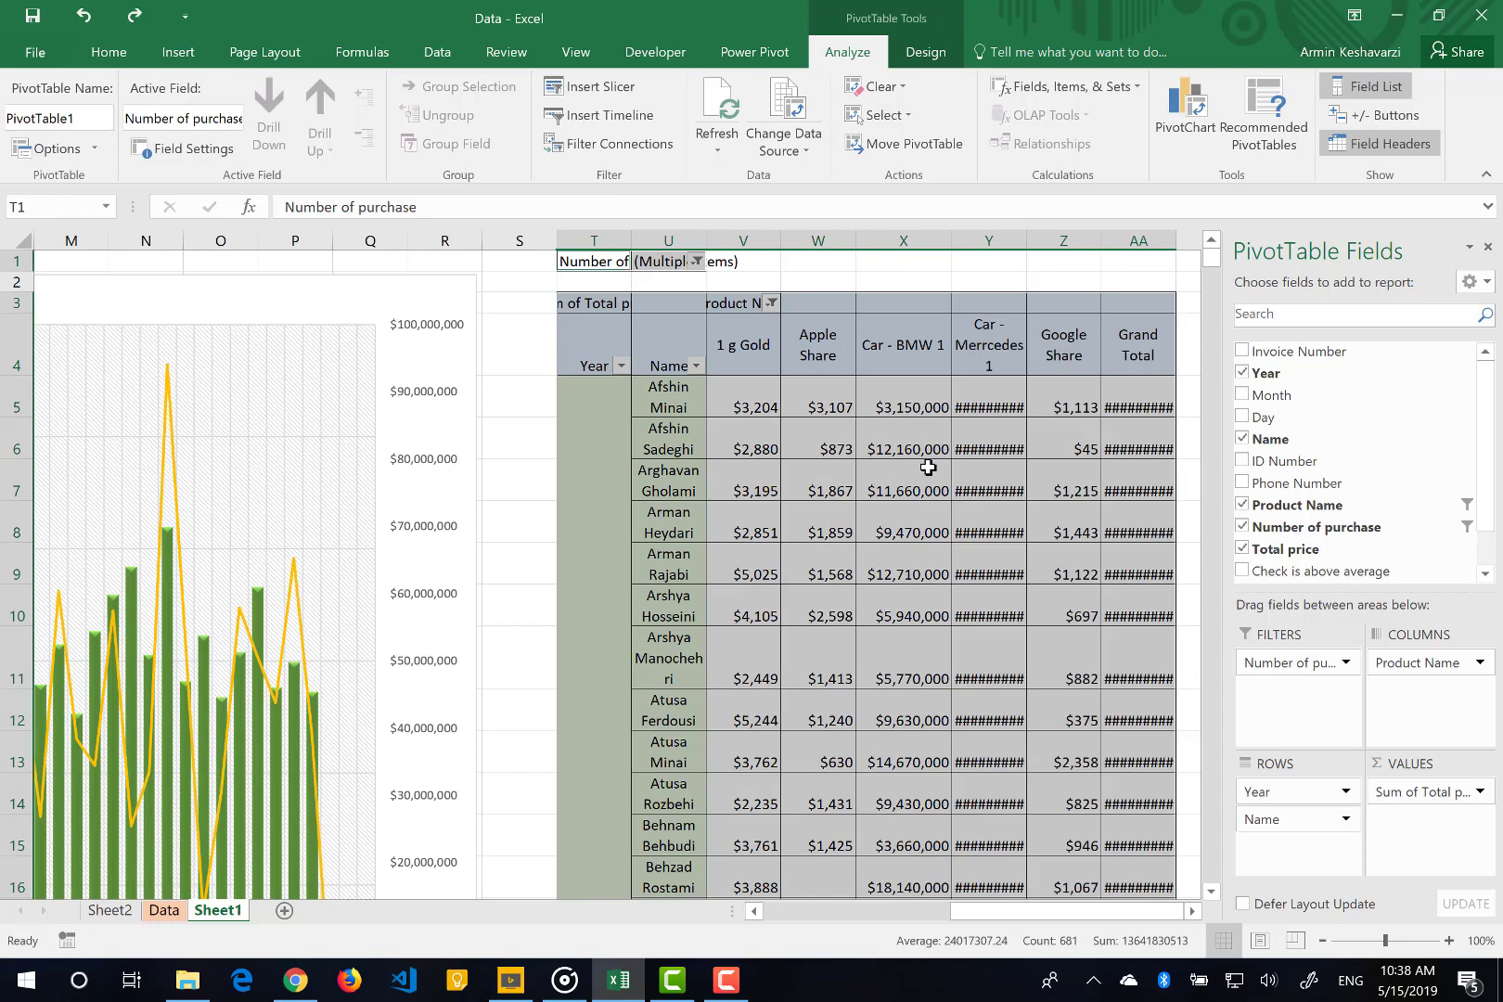
pyautogui.hotkey('ctrl', 'z')
pyautogui.click(109, 914)
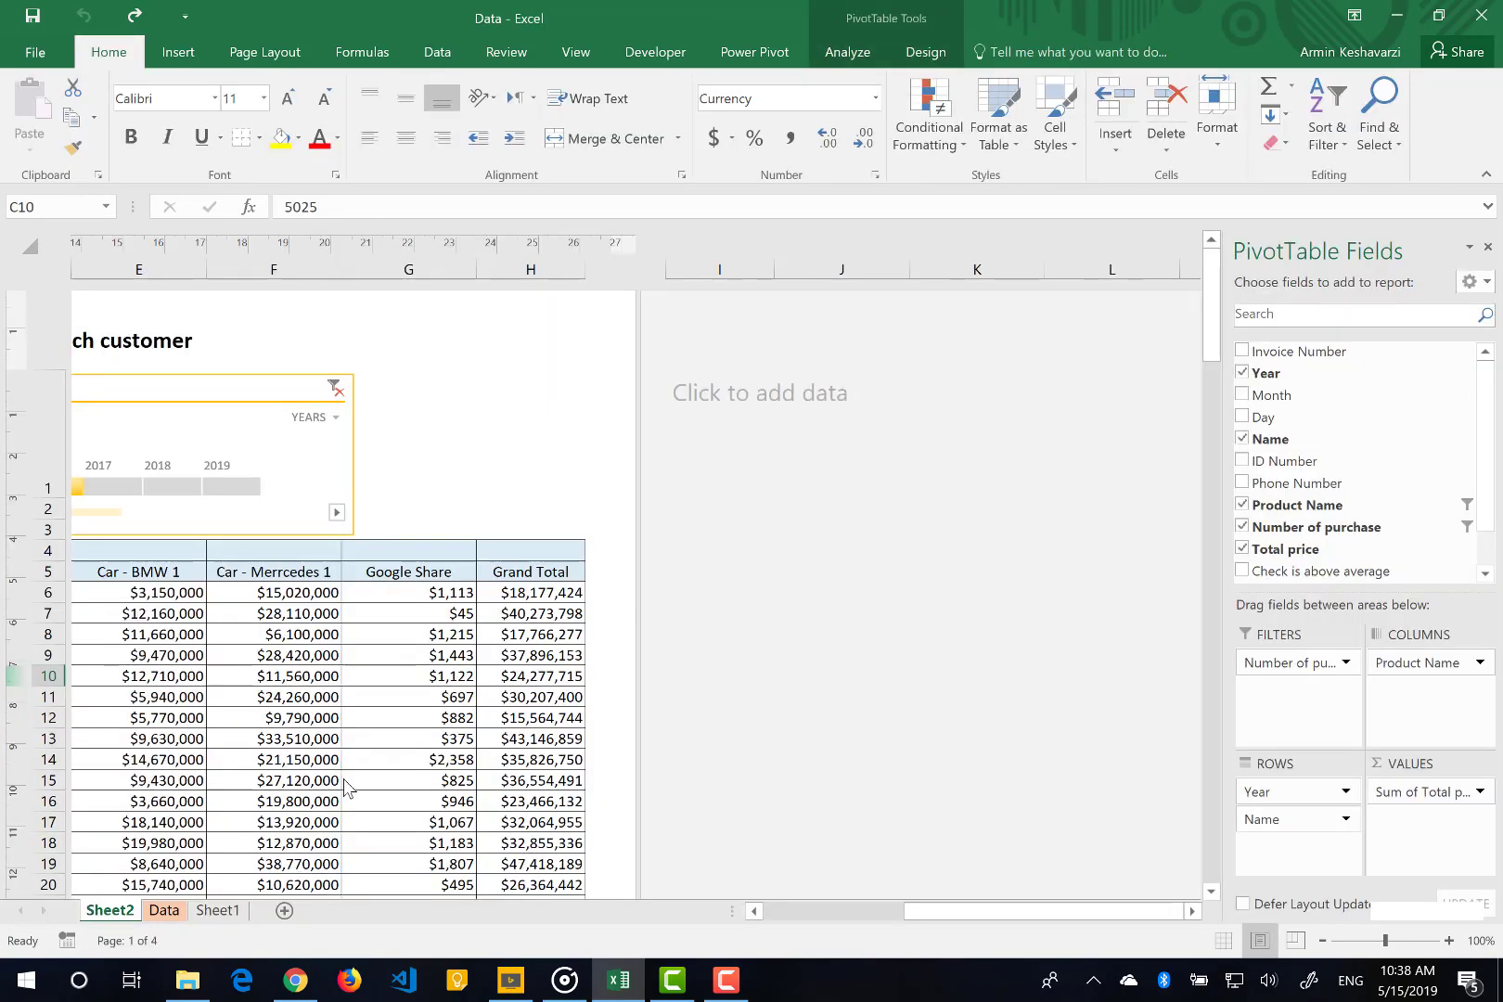
pyautogui.hscroll(-5, 360, 770)
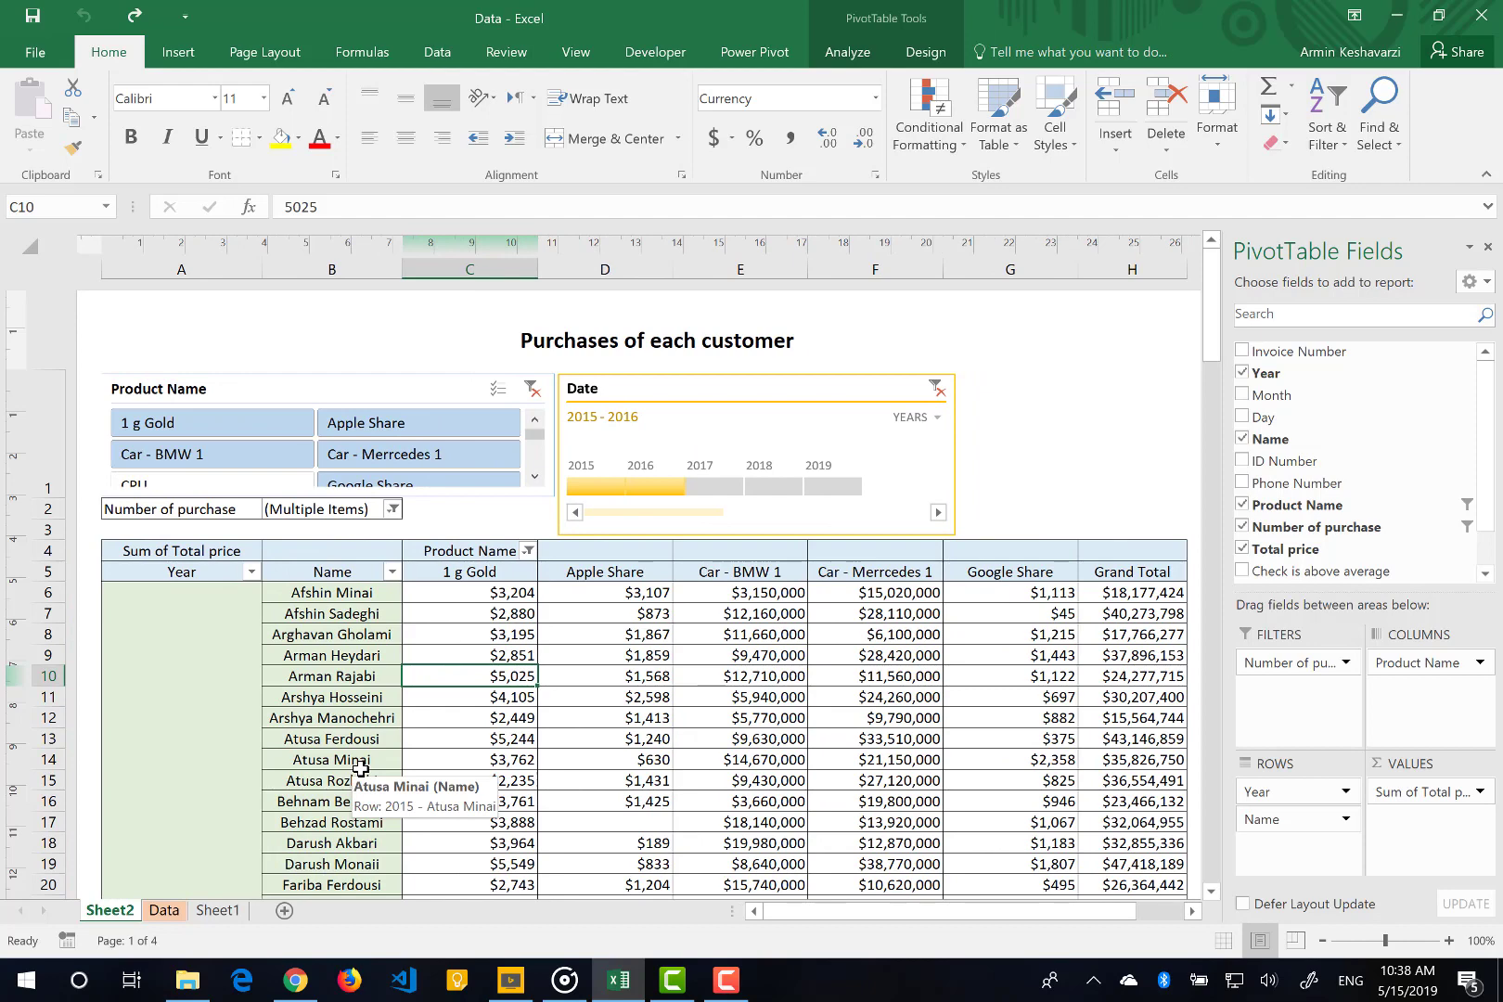
# - Open the Fields, Items, & Sets calculation options for the PivotTable on Sheet2
pyautogui.click(846, 50)
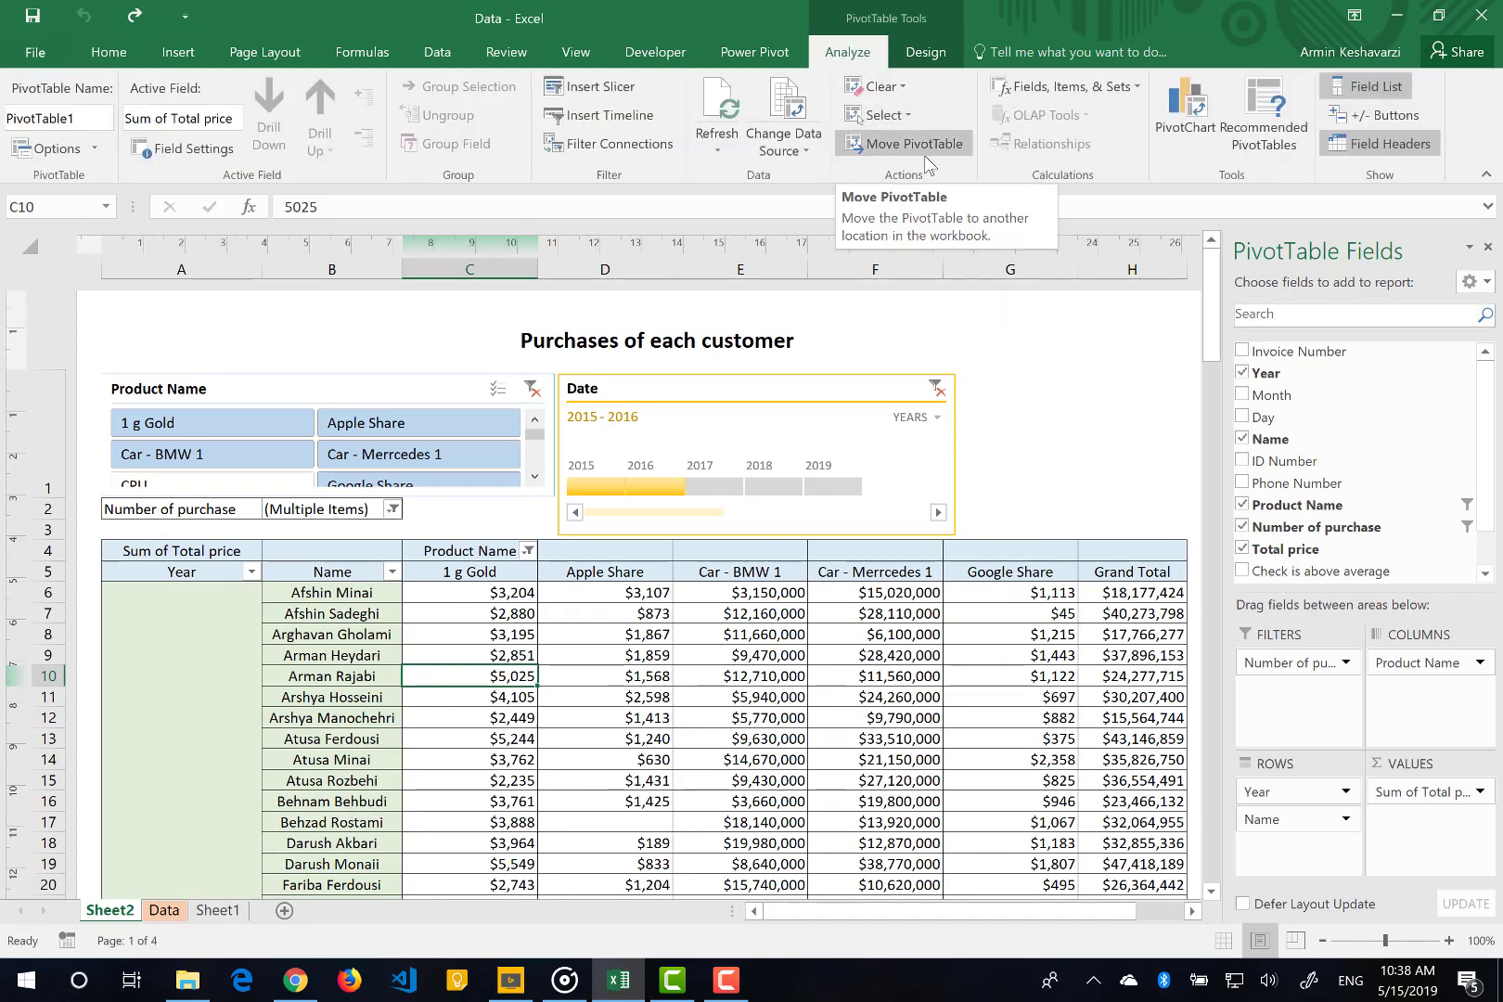
pyautogui.click(1102, 96)
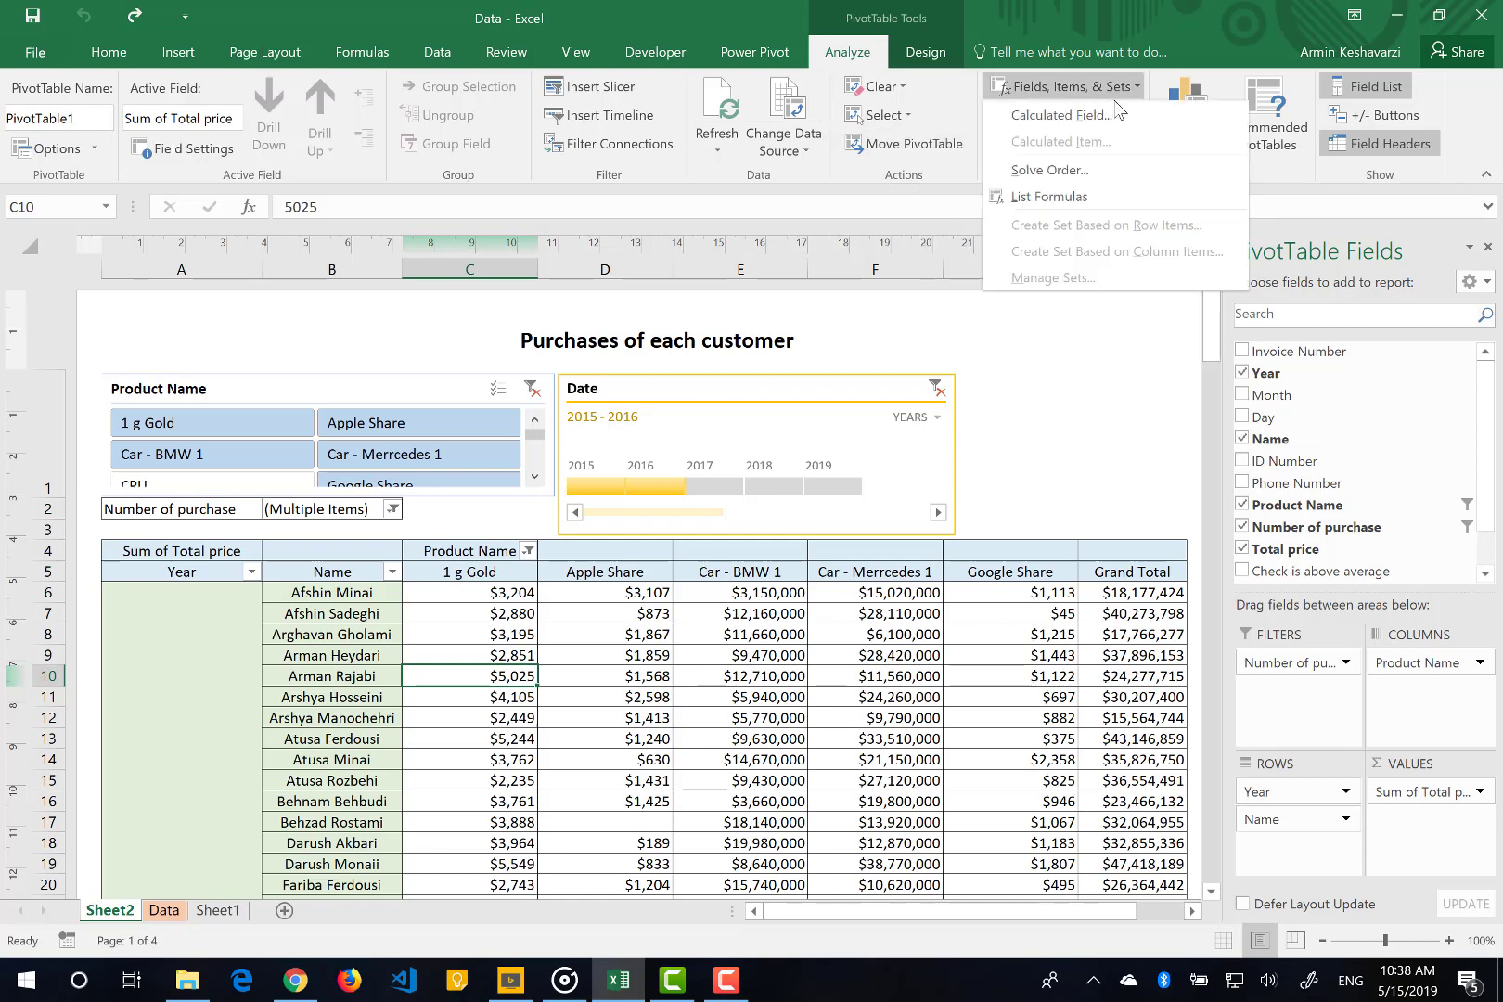